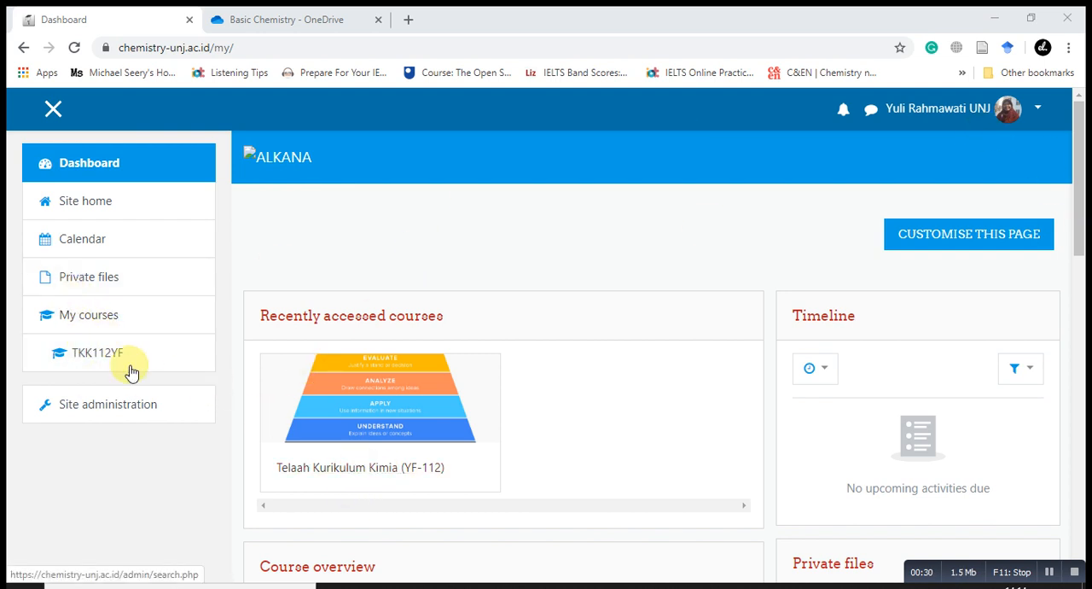
Open the Telaah Kurikulum Kimia (YF-112) course and turn its editing mode on.
click(344, 468)
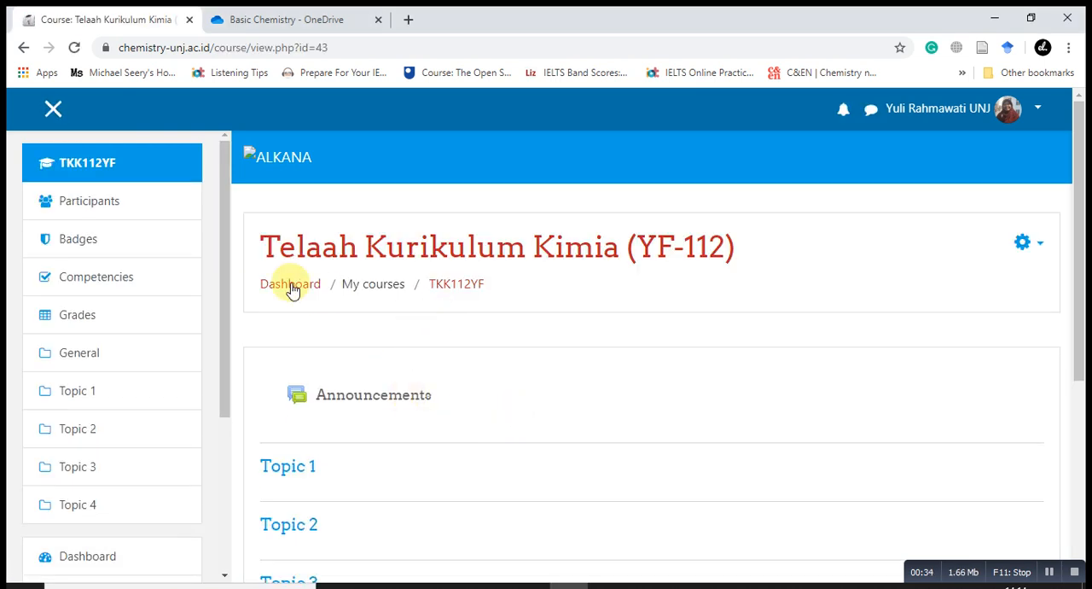
drag(1076, 288, 1036, 373)
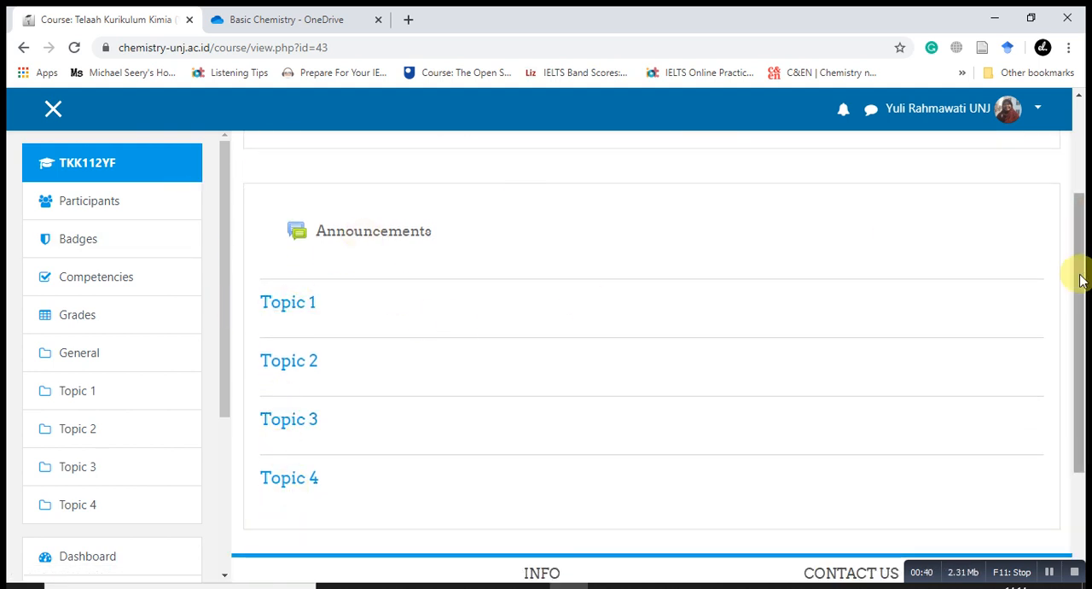
drag(1075, 268, 1075, 227)
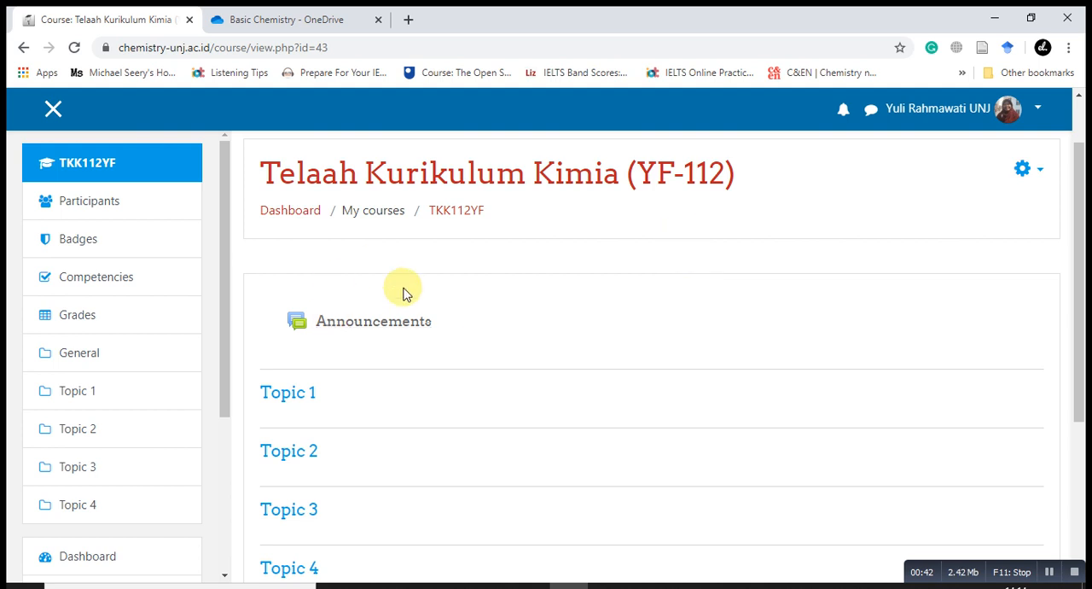
click(1029, 172)
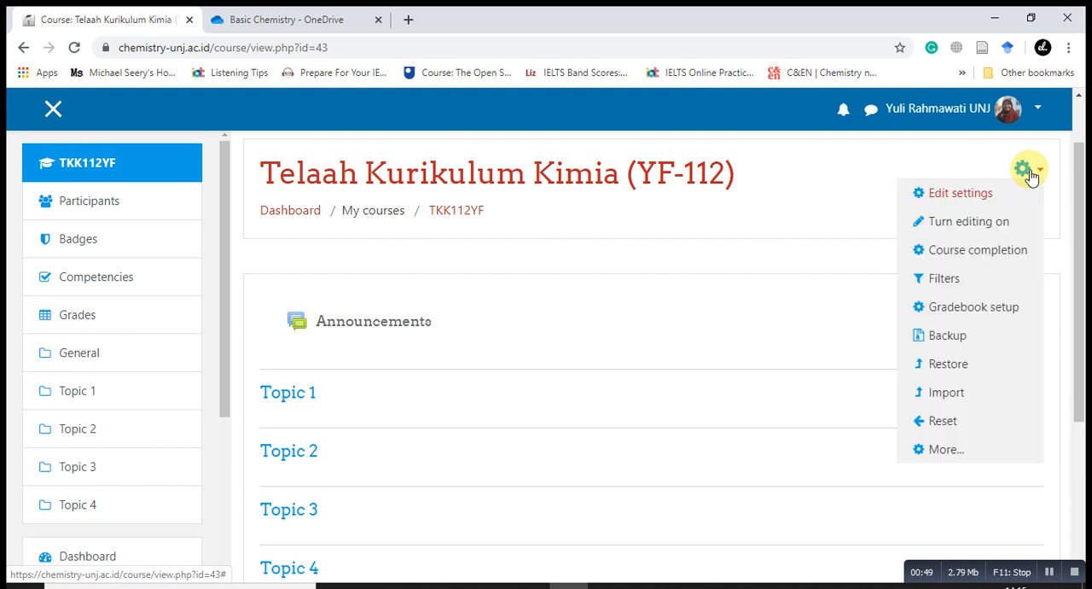
click(998, 227)
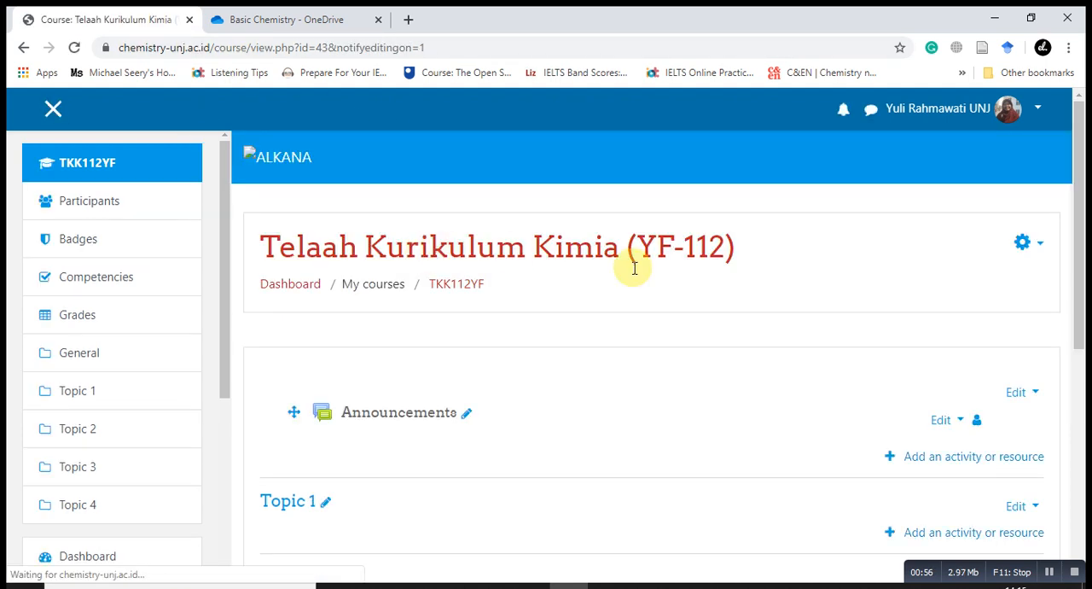
Look over the course sections and the Announcements forum, and return to the course page.
drag(1077, 216, 1074, 317)
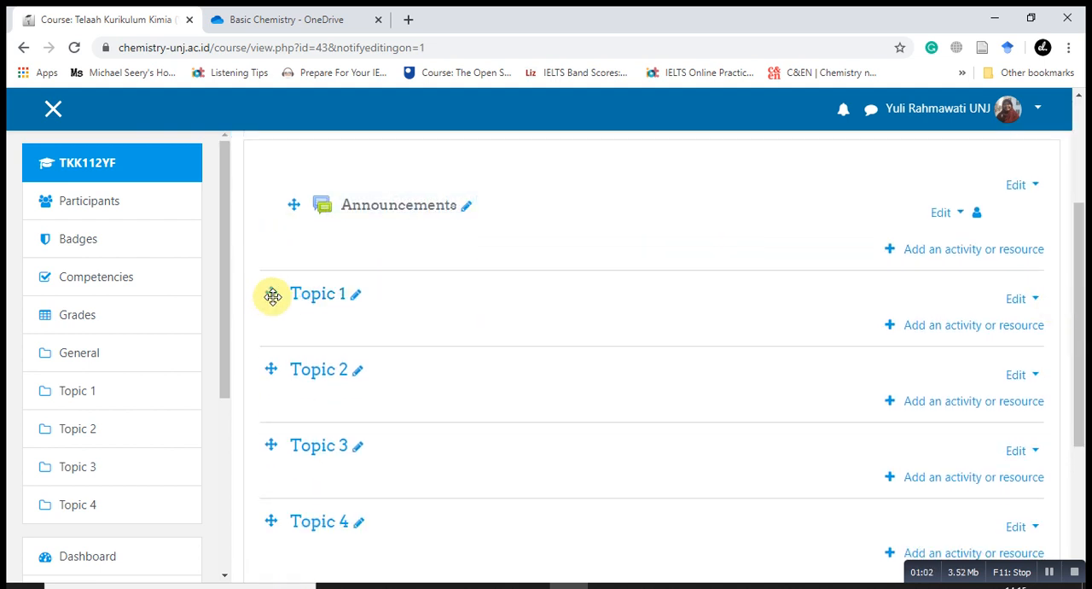
mouse_move(270, 293)
mouse_down()
mouse_move(270, 353)
mouse_move(282, 295)
mouse_up()
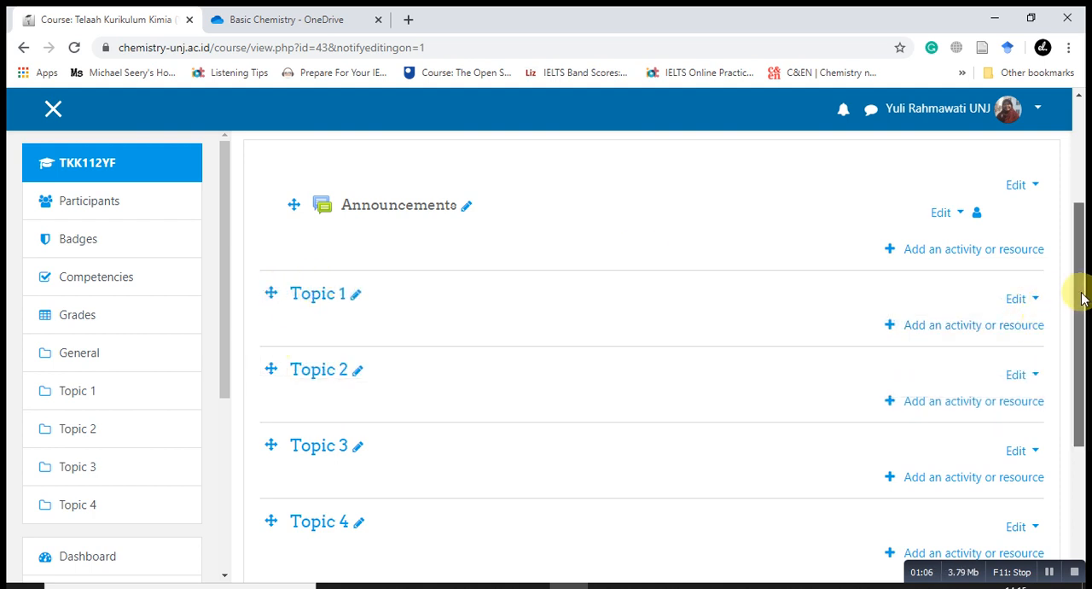
drag(1077, 293, 1077, 247)
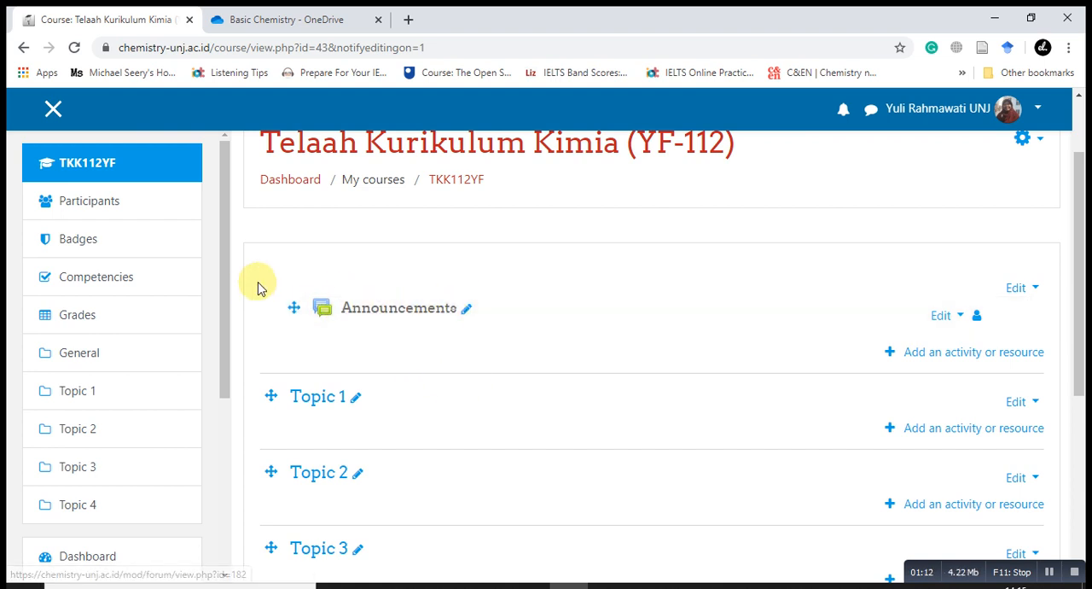
click(418, 317)
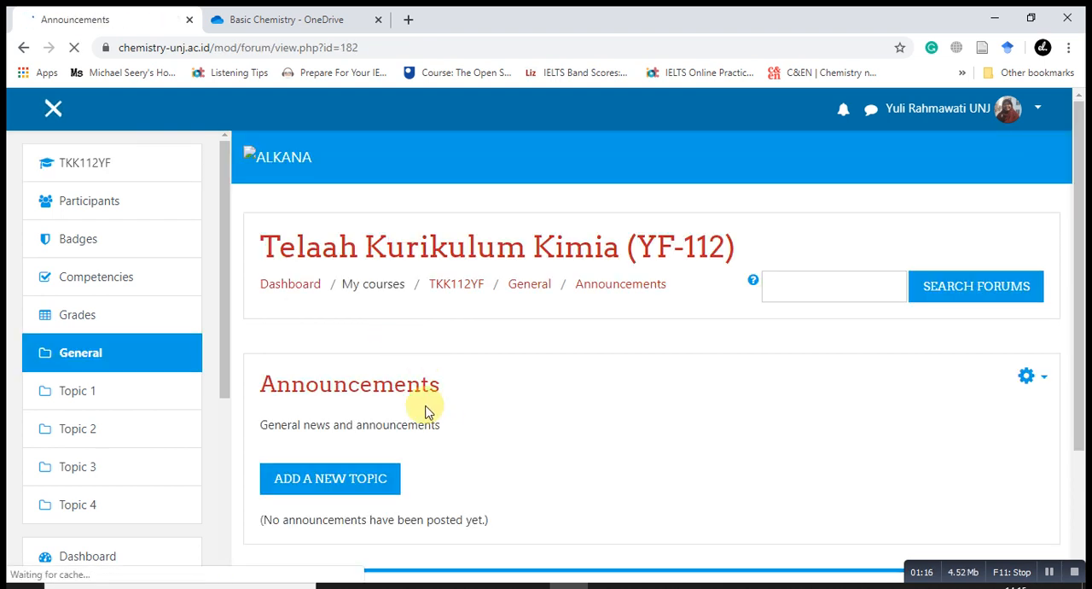
scroll(418, 415, down, 3)
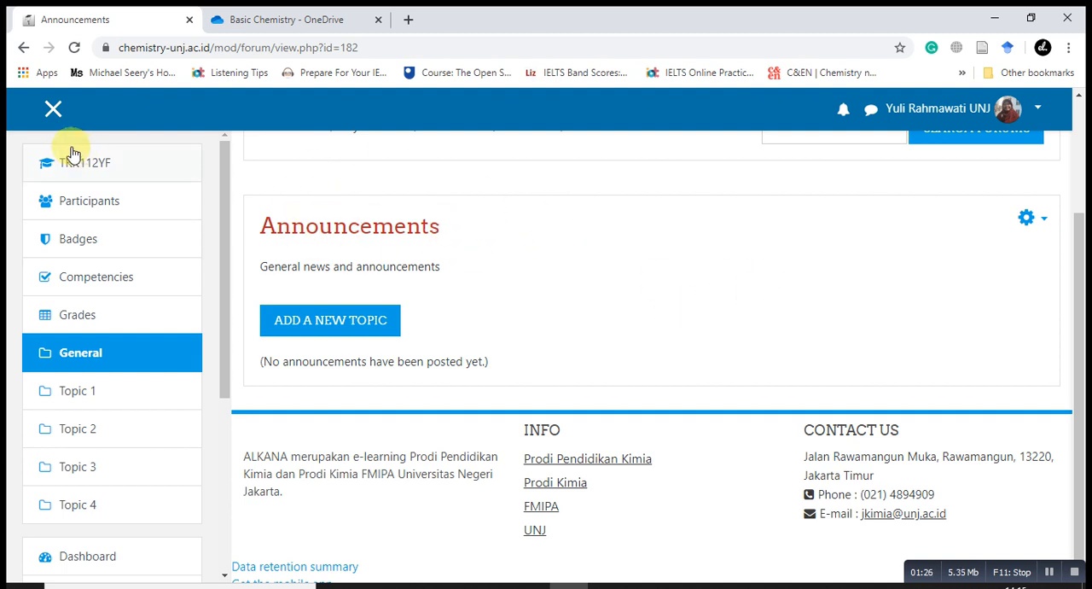
click(22, 47)
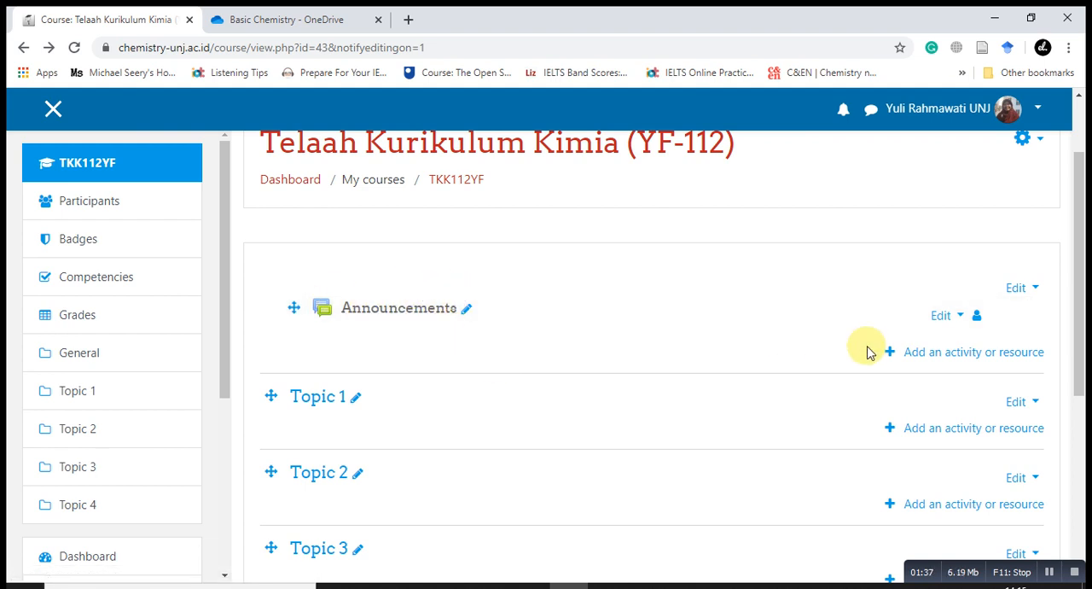
Rename the Topic 1 section as "RPS TKK".
scroll(341, 367, down, 1)
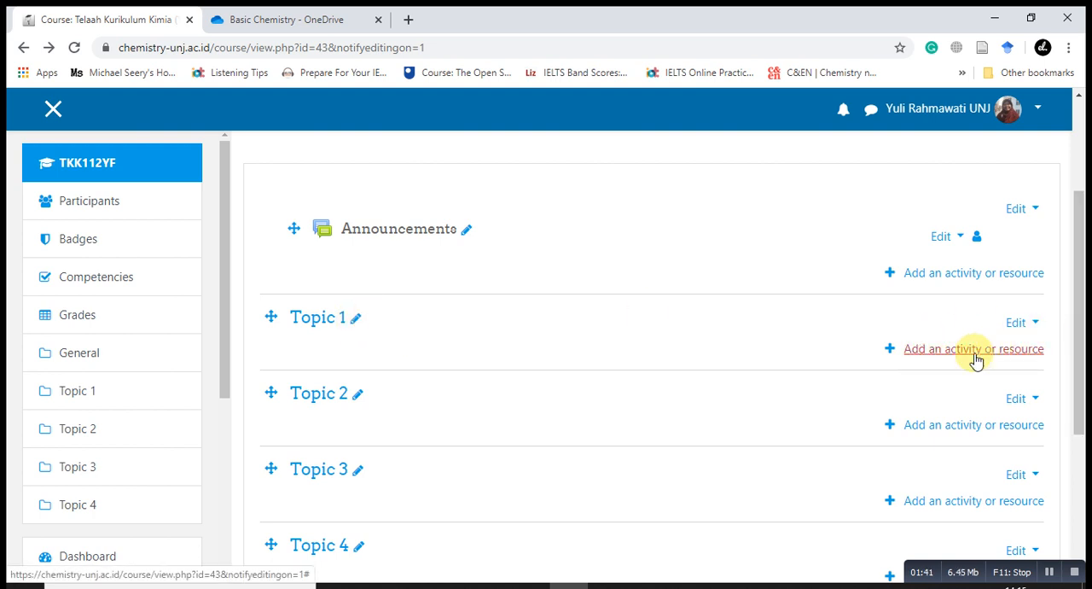
click(358, 318)
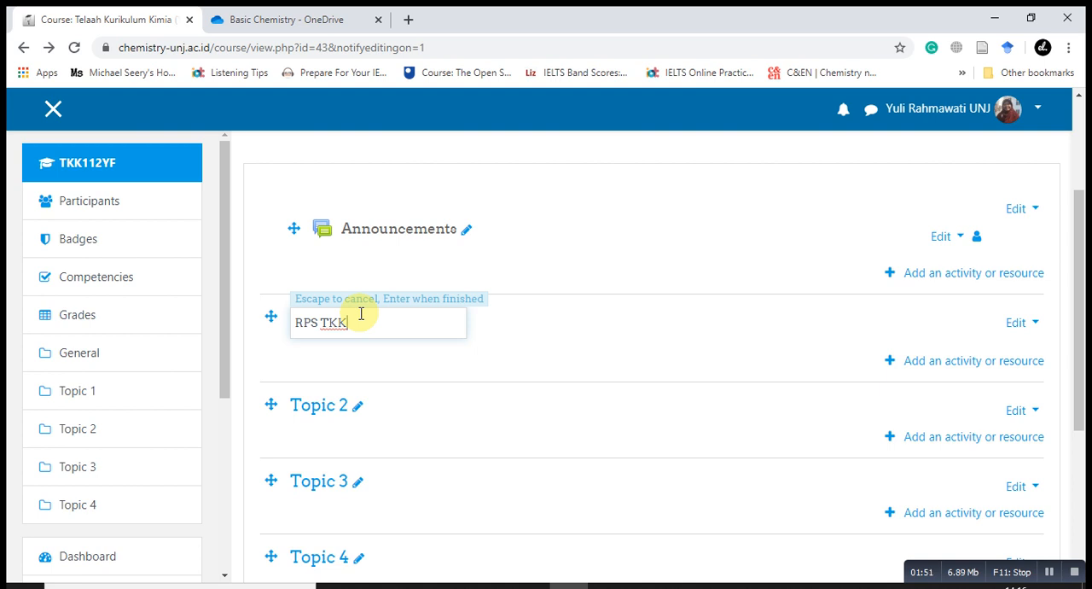
key(Return)
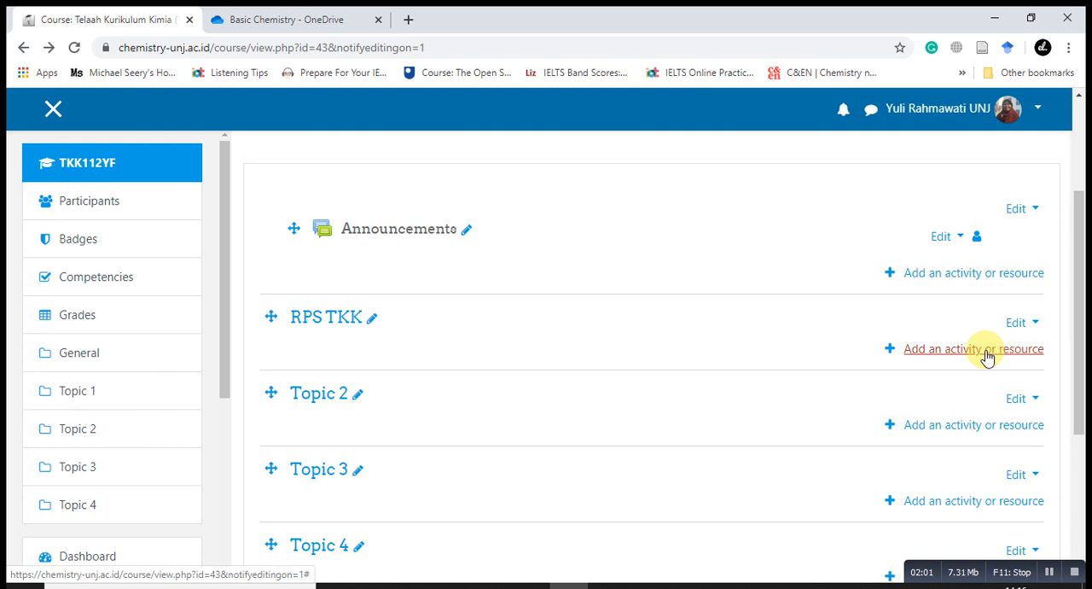
Review the available activities and resources for the RPS TKK section and add a File resource to it.
click(957, 351)
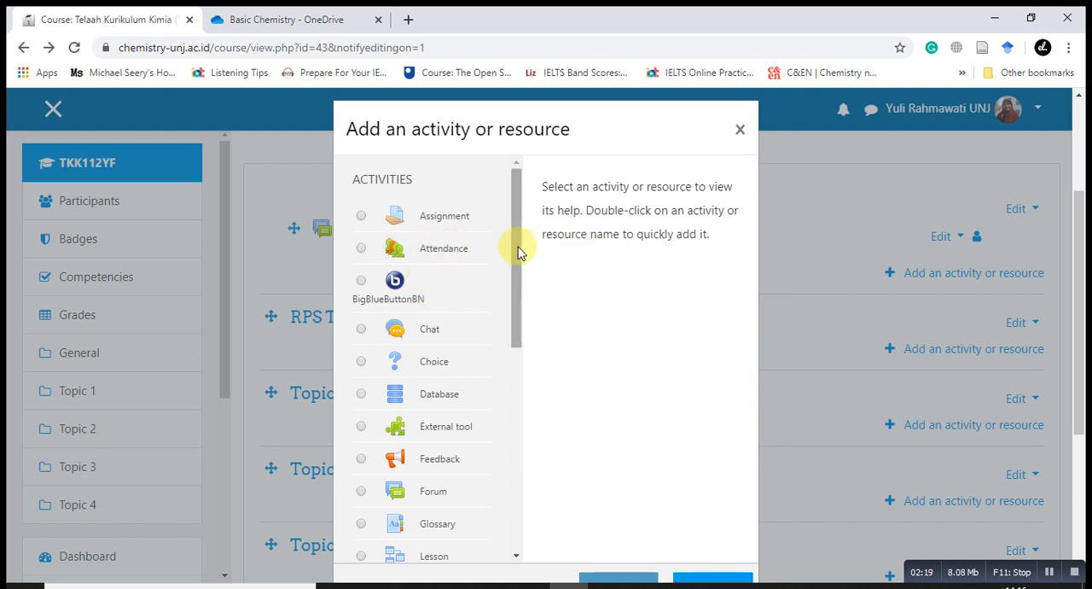
drag(516, 244, 500, 440)
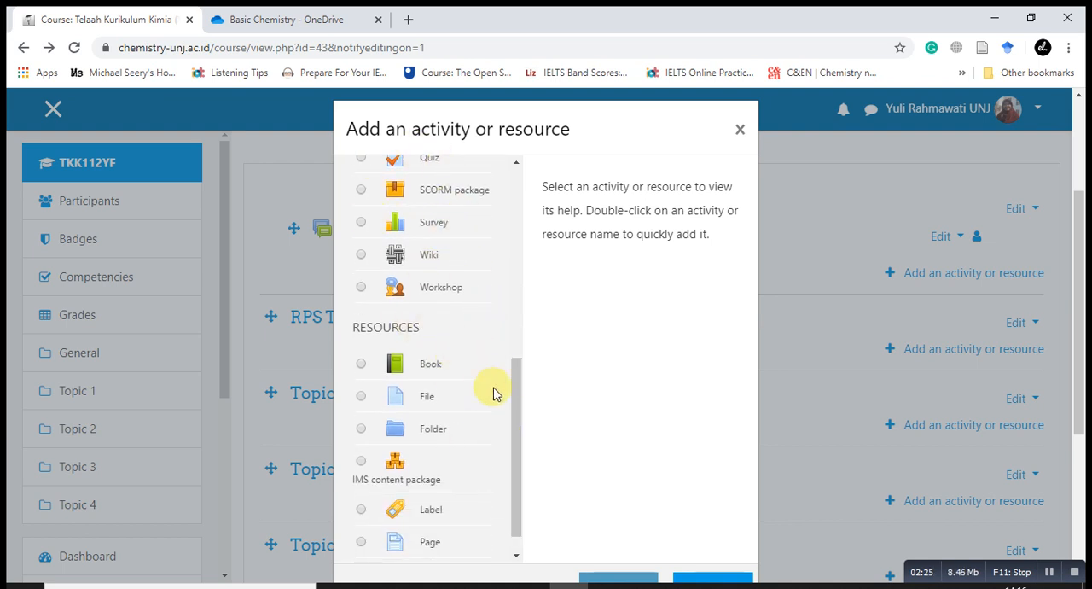
drag(514, 368, 494, 430)
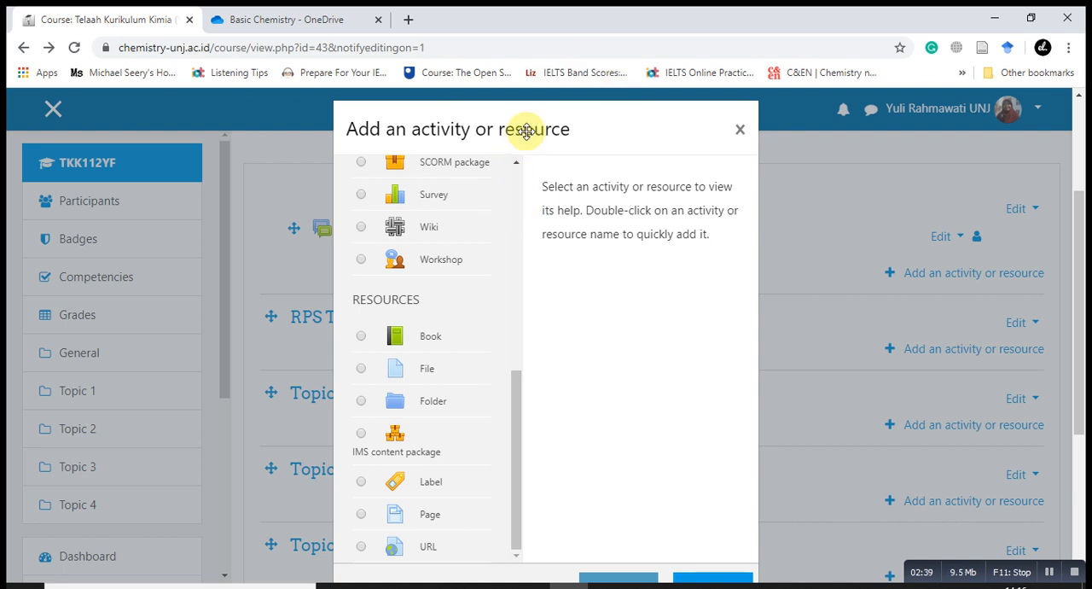
mouse_move(519, 417)
mouse_down()
mouse_move(522, 407)
mouse_move(519, 429)
mouse_up()
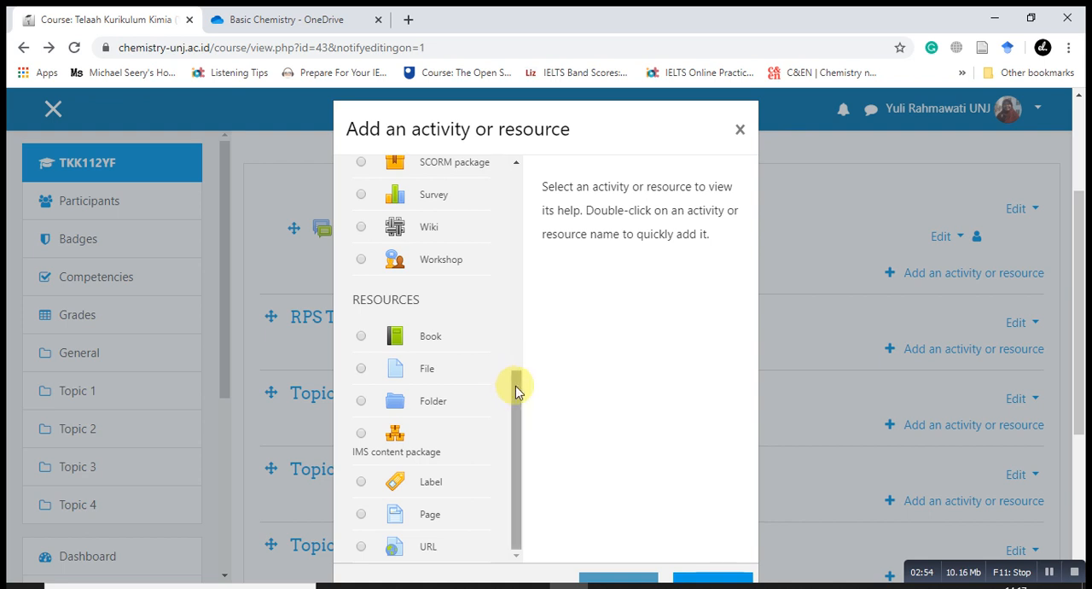
mouse_move(515, 386)
mouse_down()
mouse_move(515, 374)
mouse_move(512, 397)
mouse_up()
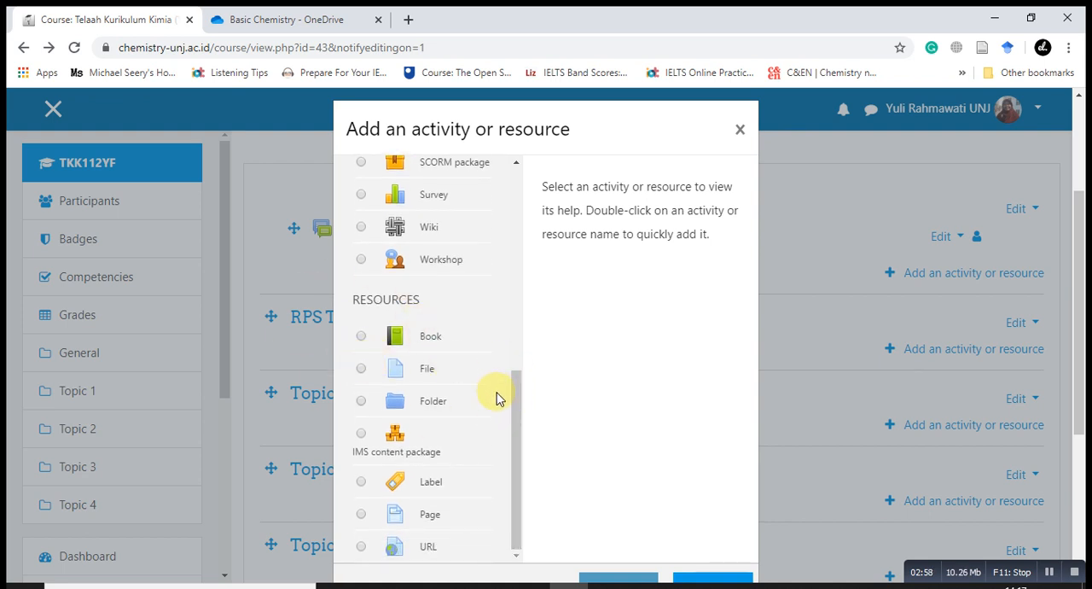
click(362, 369)
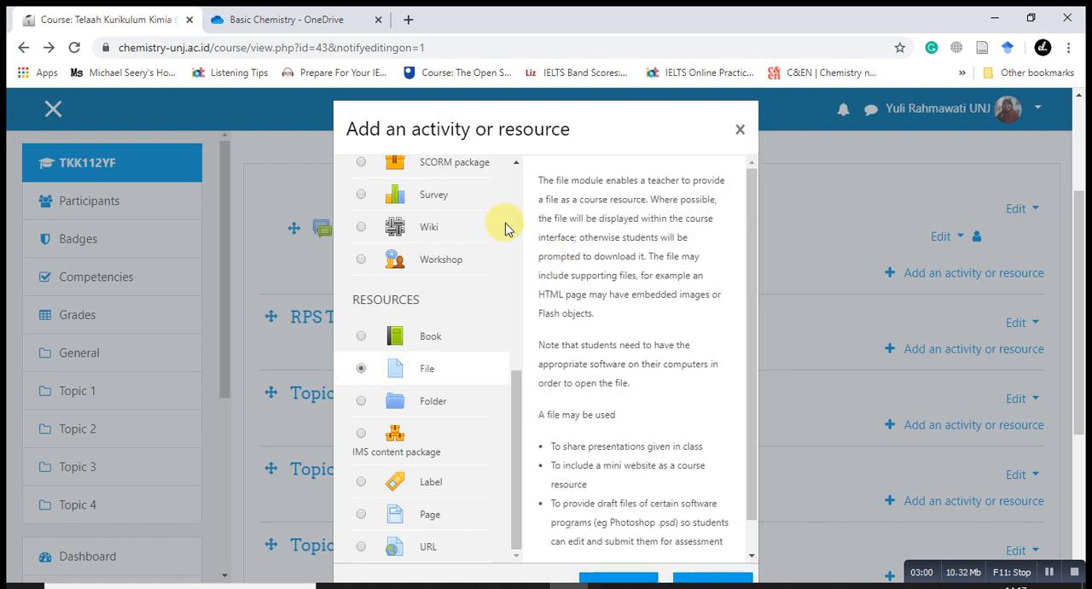
drag(749, 194, 751, 263)
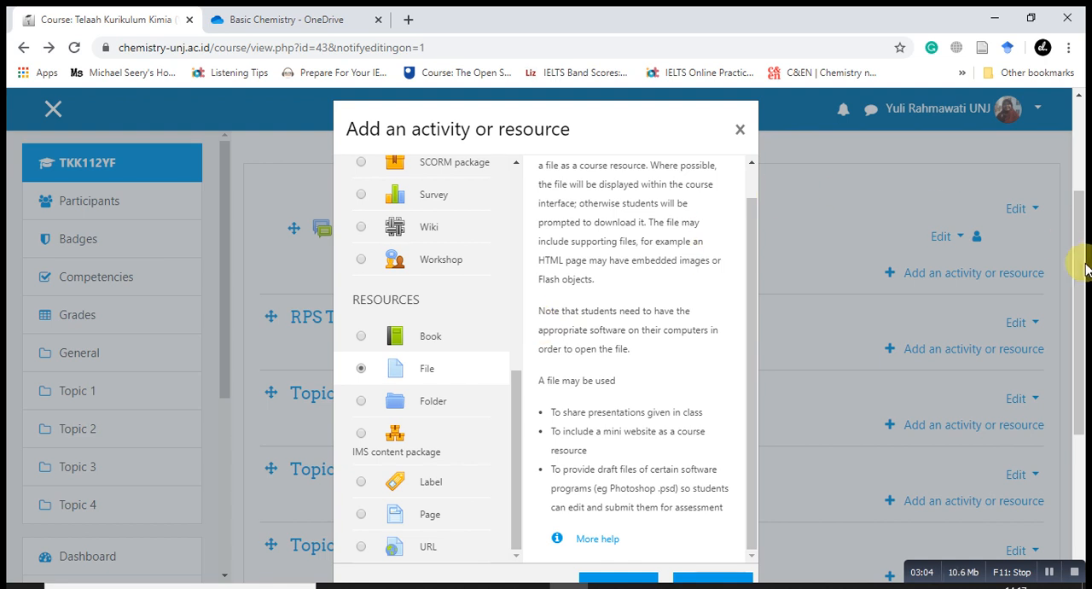
drag(1073, 266, 1075, 284)
scroll(1075, 284, down, 1)
click(618, 515)
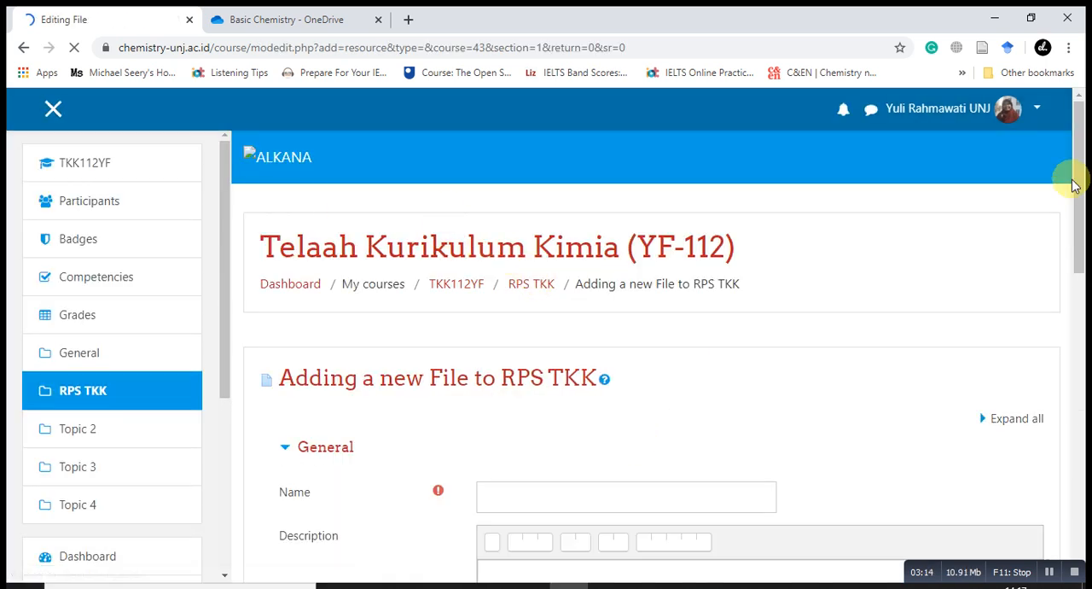
Name the new File resource "RPS TKK", leaving its description empty.
drag(1075, 195, 1065, 256)
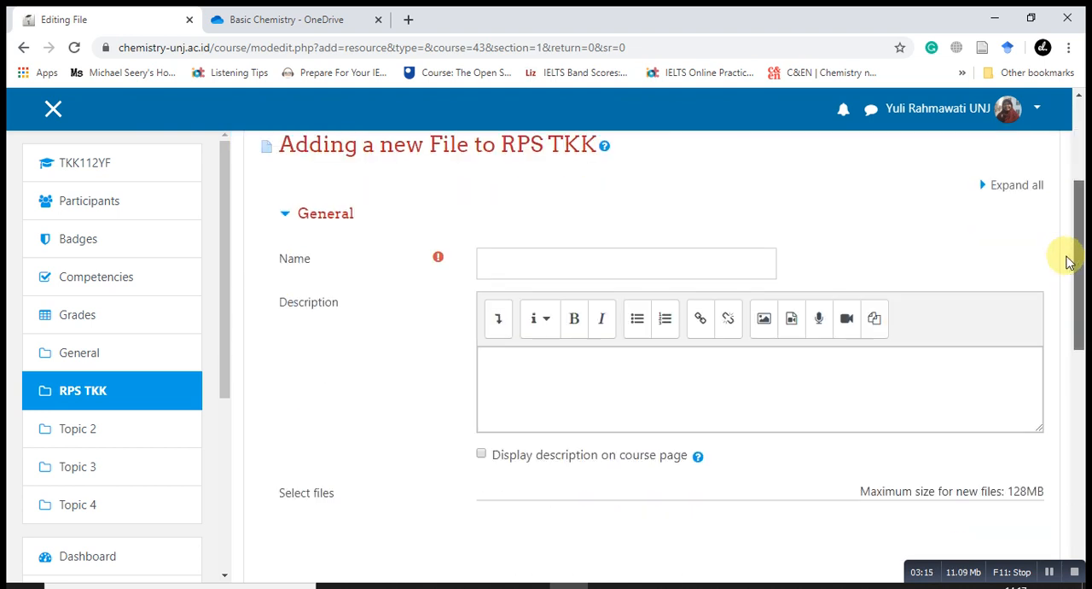
click(607, 263)
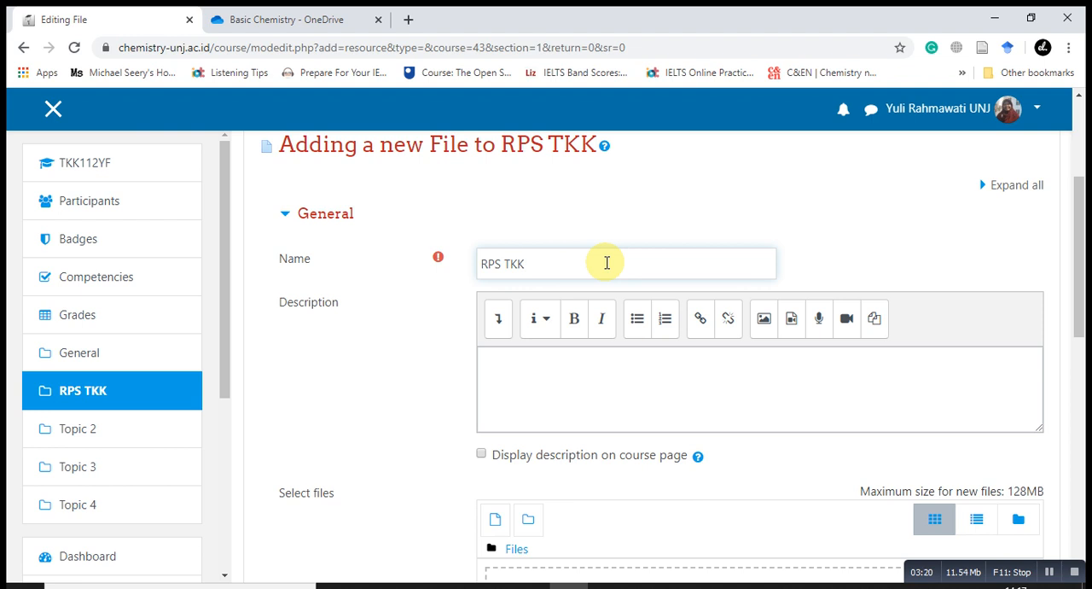
click(540, 381)
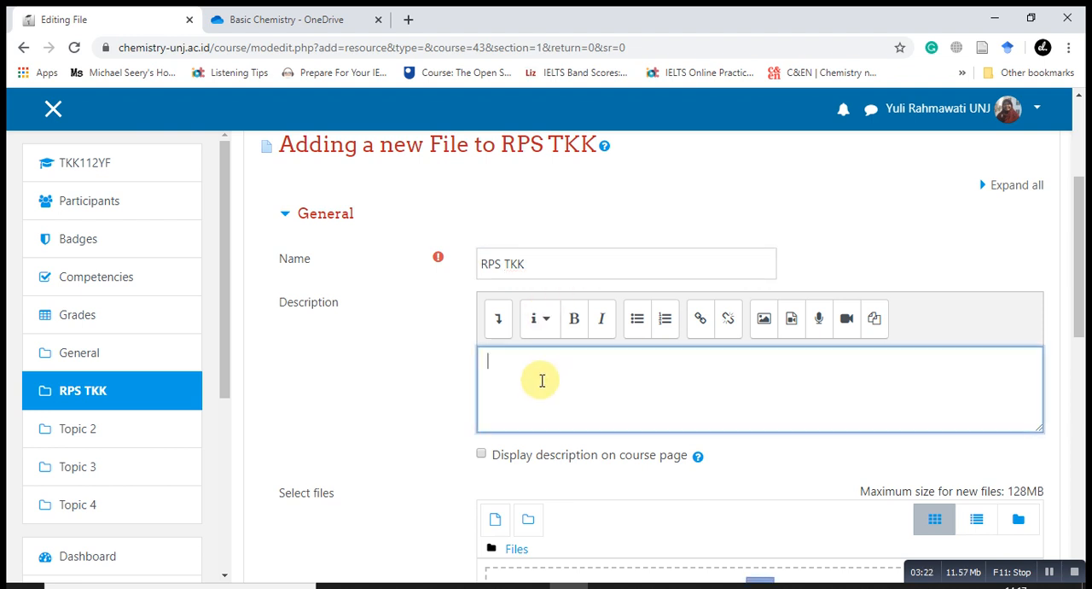
scroll(626, 402, down, 1)
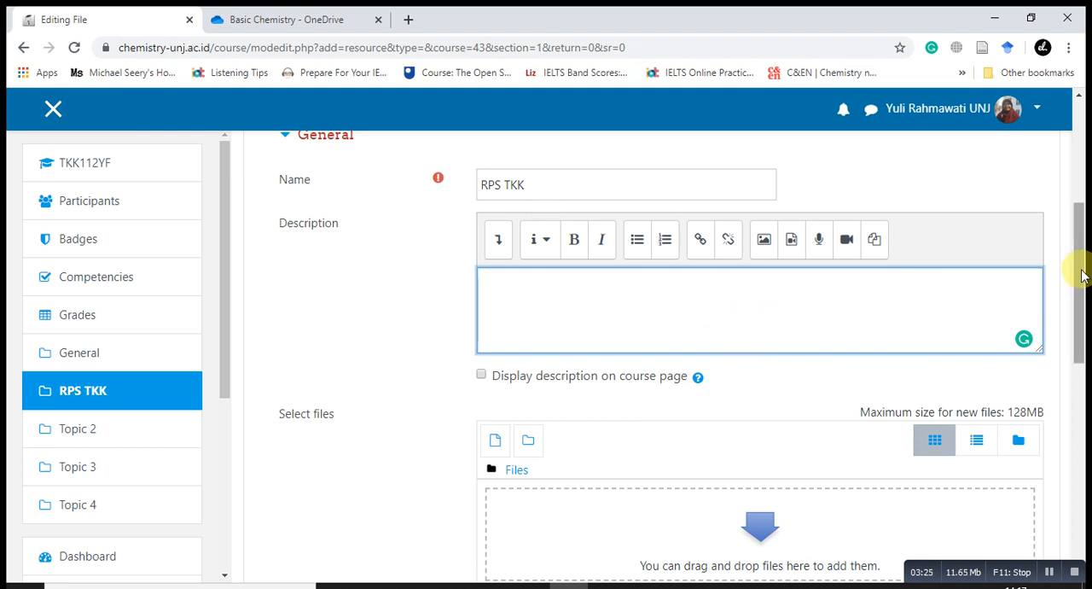
drag(1079, 275, 1079, 279)
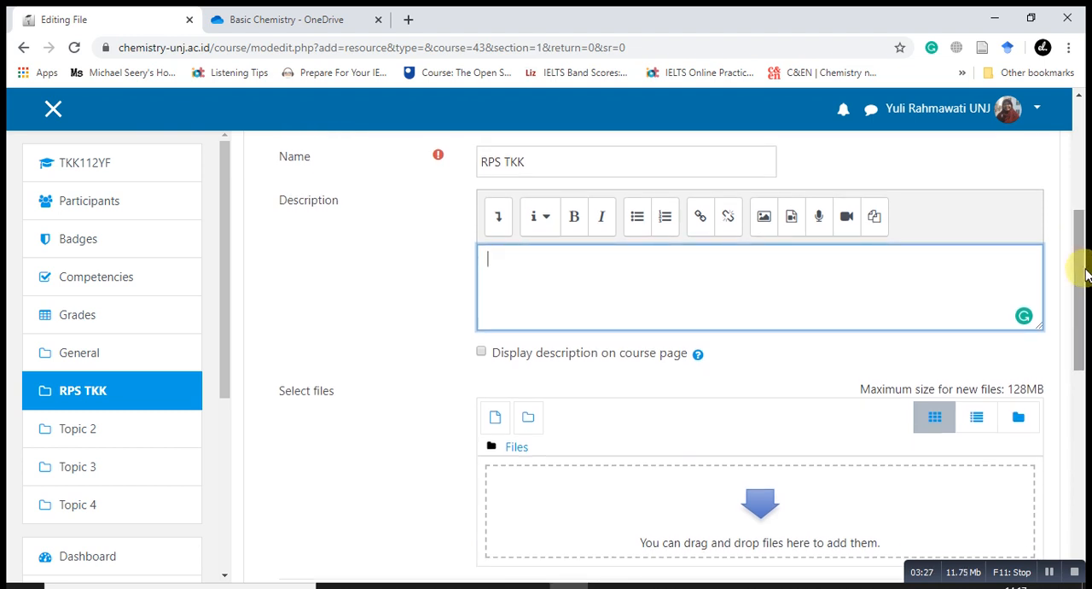
drag(1077, 269, 1077, 334)
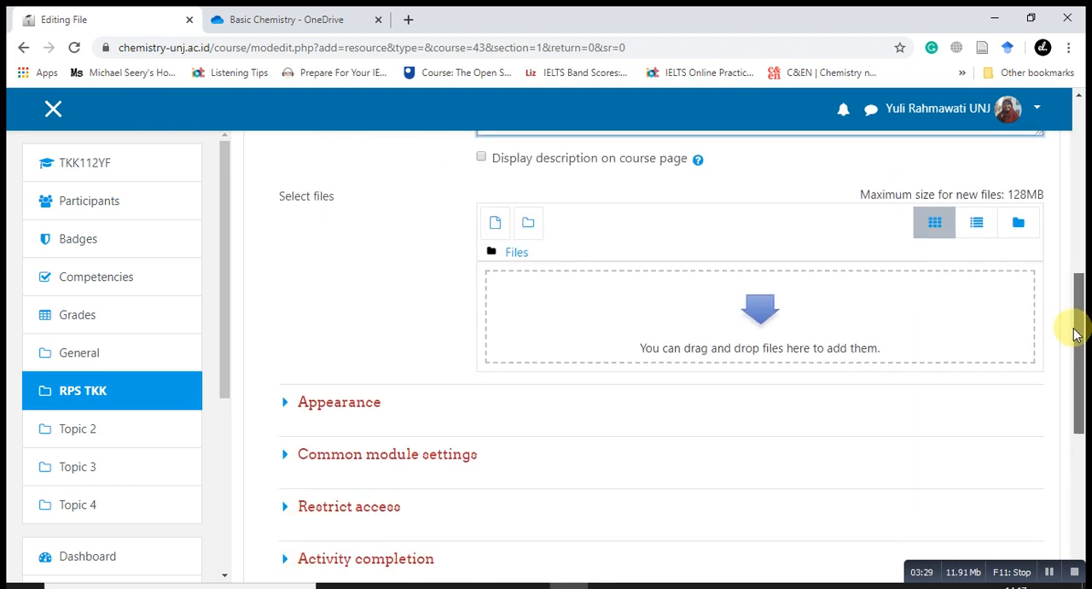
click(757, 319)
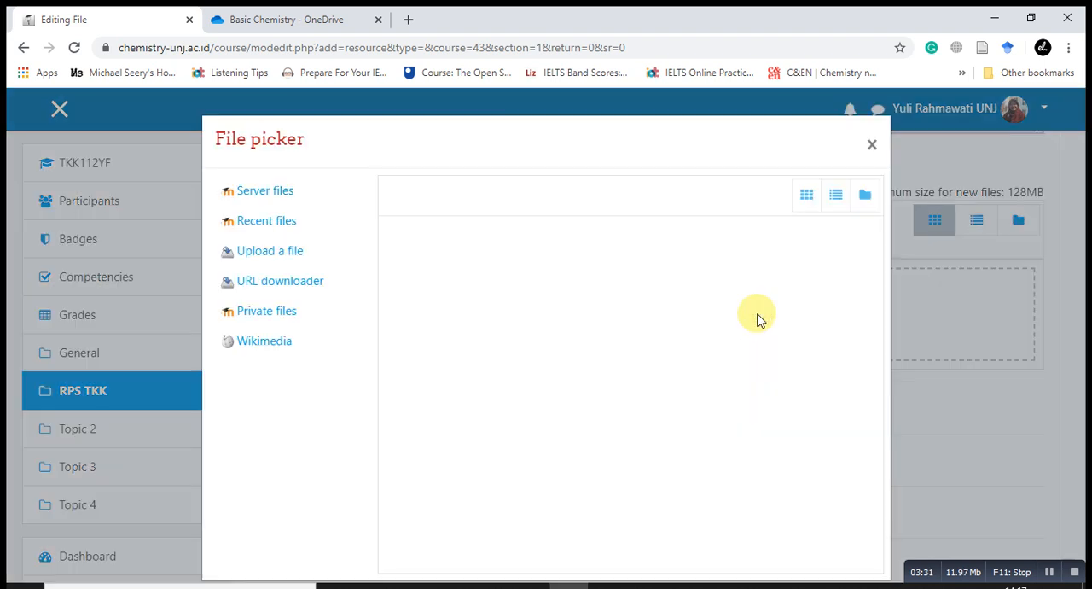
click(271, 249)
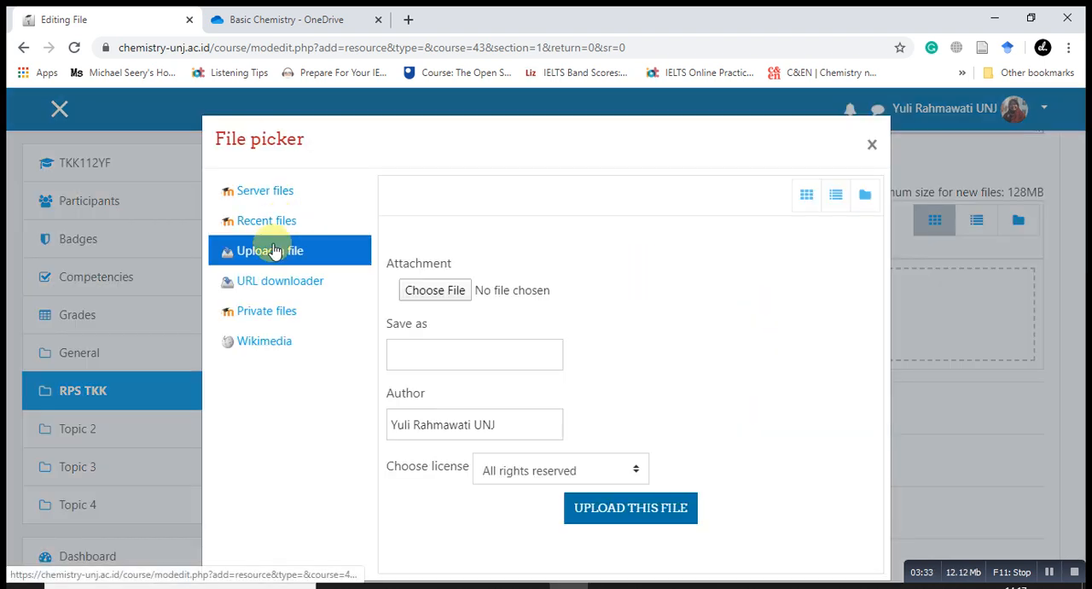
click(872, 145)
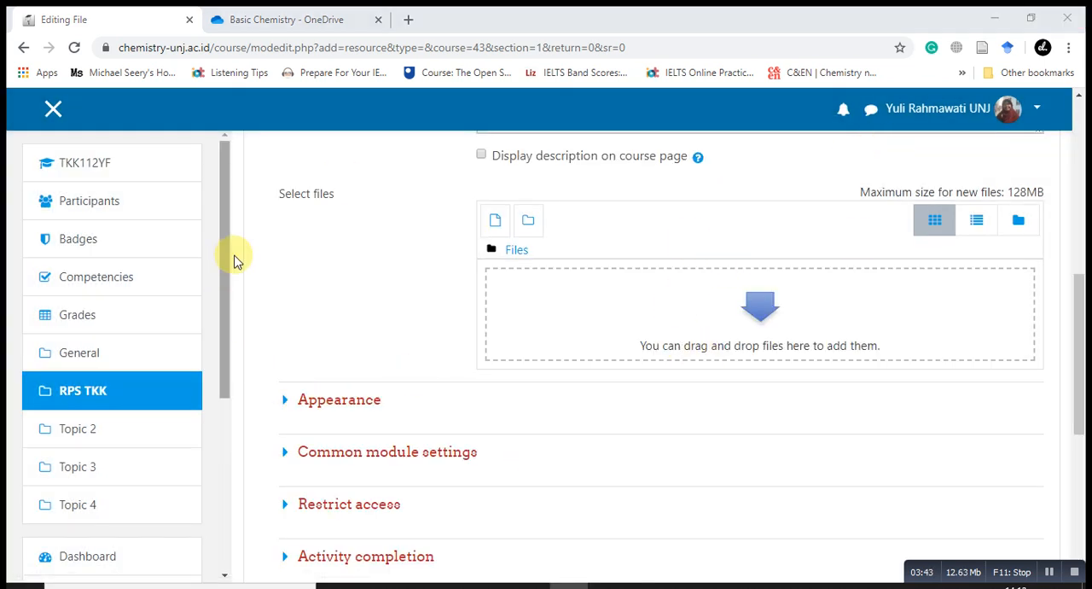
Switch to File Explorer and open the TKK folder in OneDrive - Universitas Negeri Jakarta (UNJ).
key(super+e)
click(82, 156)
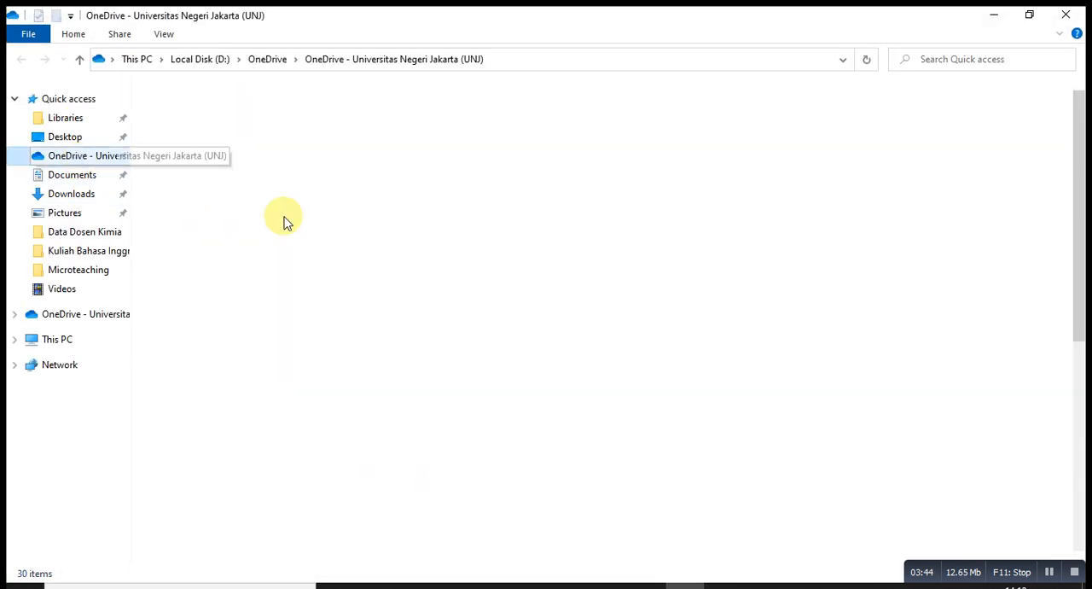
click(193, 210)
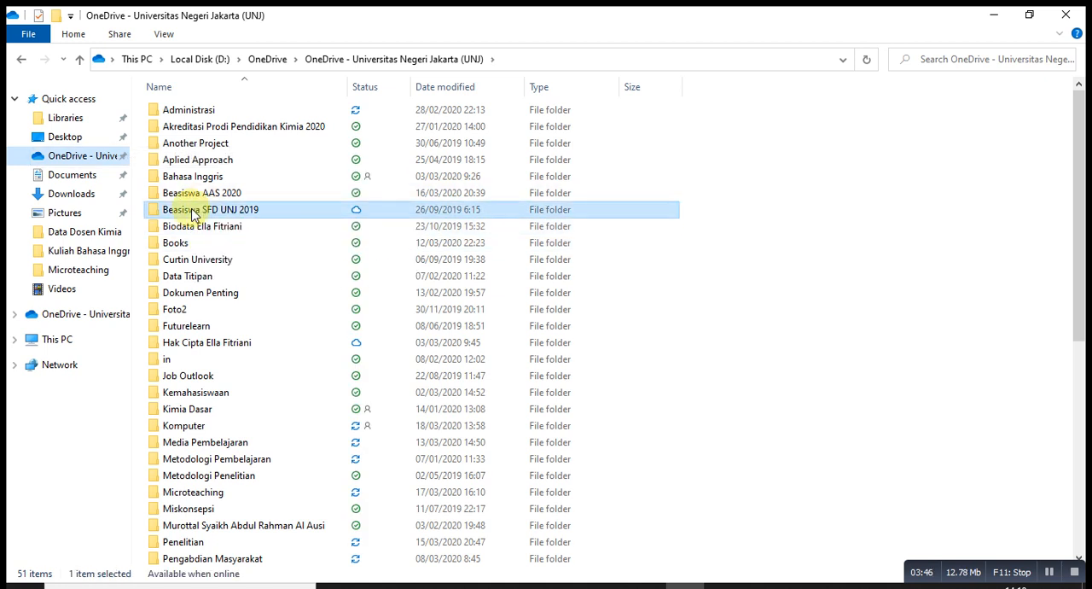
scroll(233, 224, down, 8)
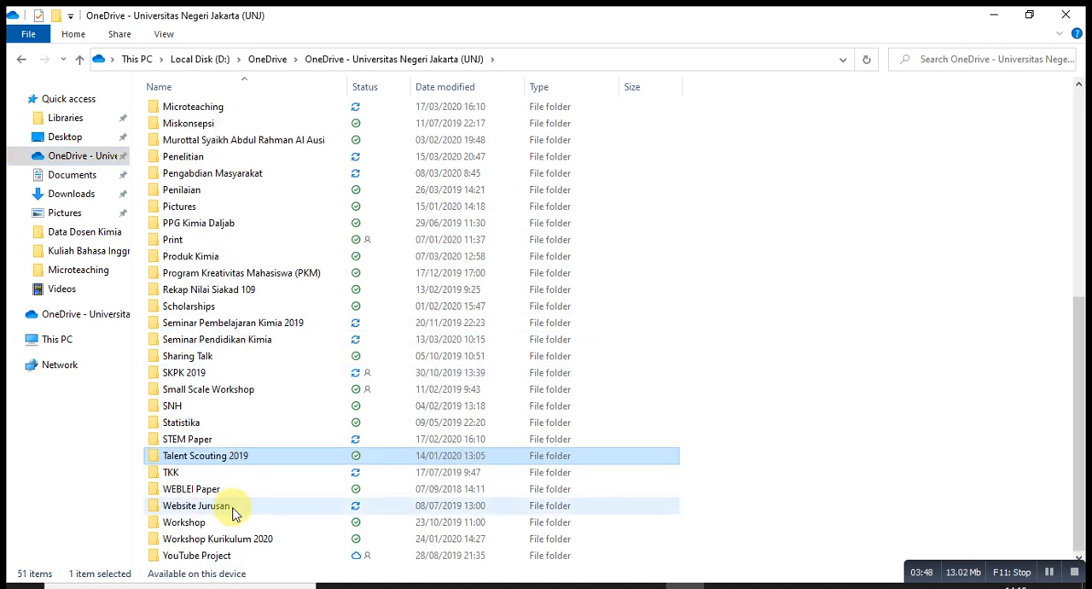
click(174, 475)
double_click(173, 475)
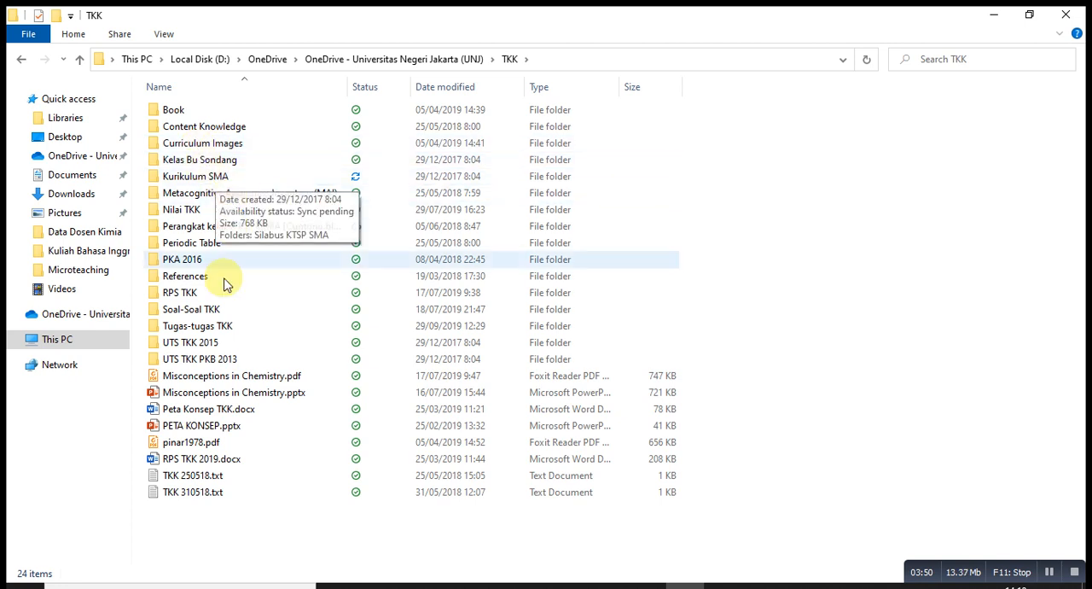
Open the RPS TKK folder and upload RPS TKK.pdf to the Moodle File resource's selected files.
double_click(175, 293)
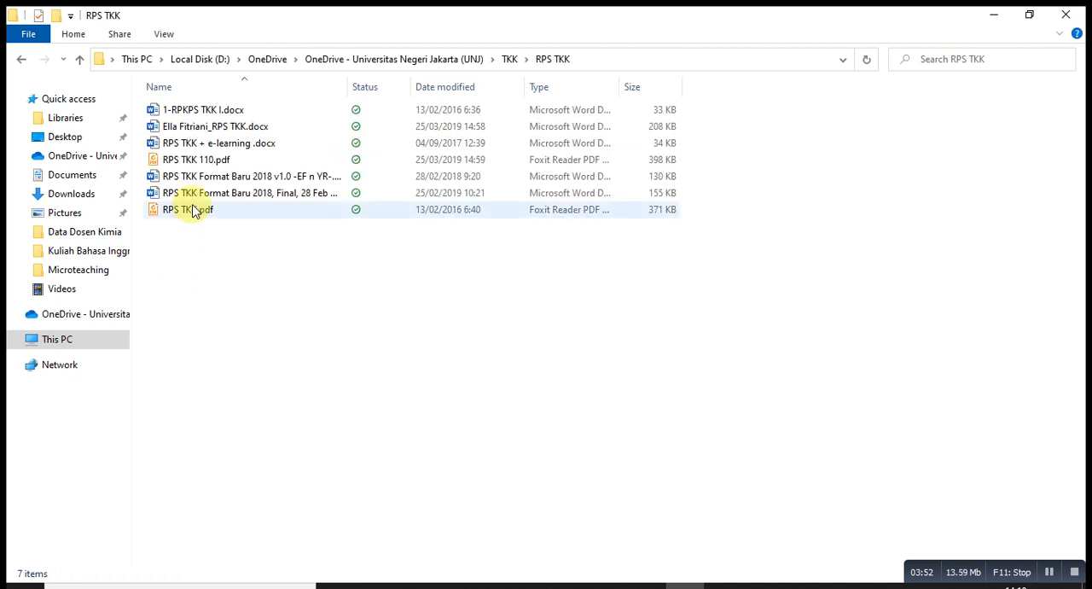
drag(178, 214, 685, 342)
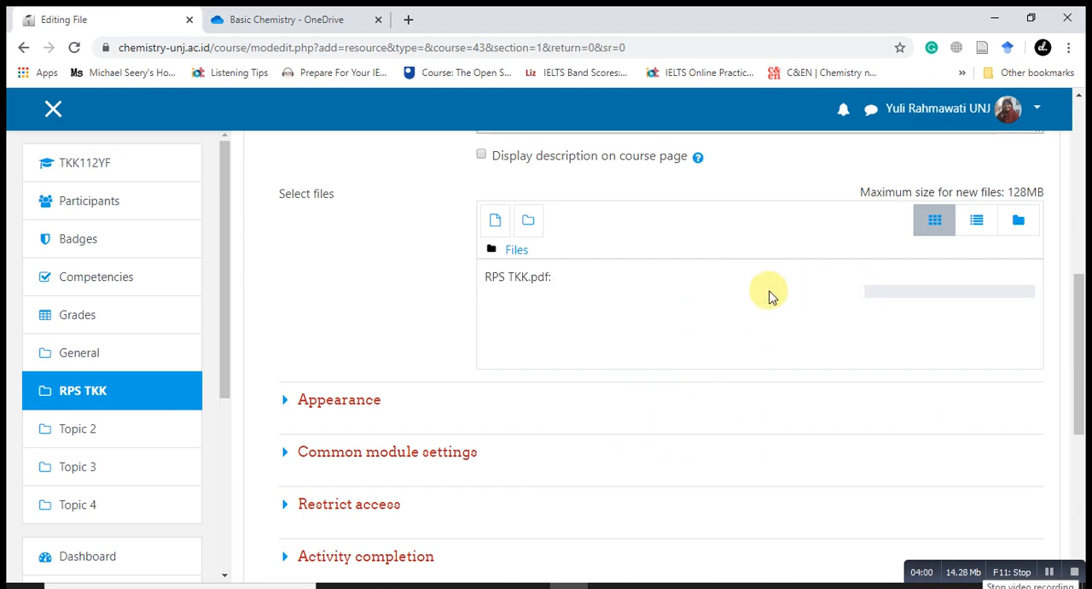
In the resource's Appearance settings, enable Show size and Show type.
click(283, 401)
drag(1078, 360, 1073, 395)
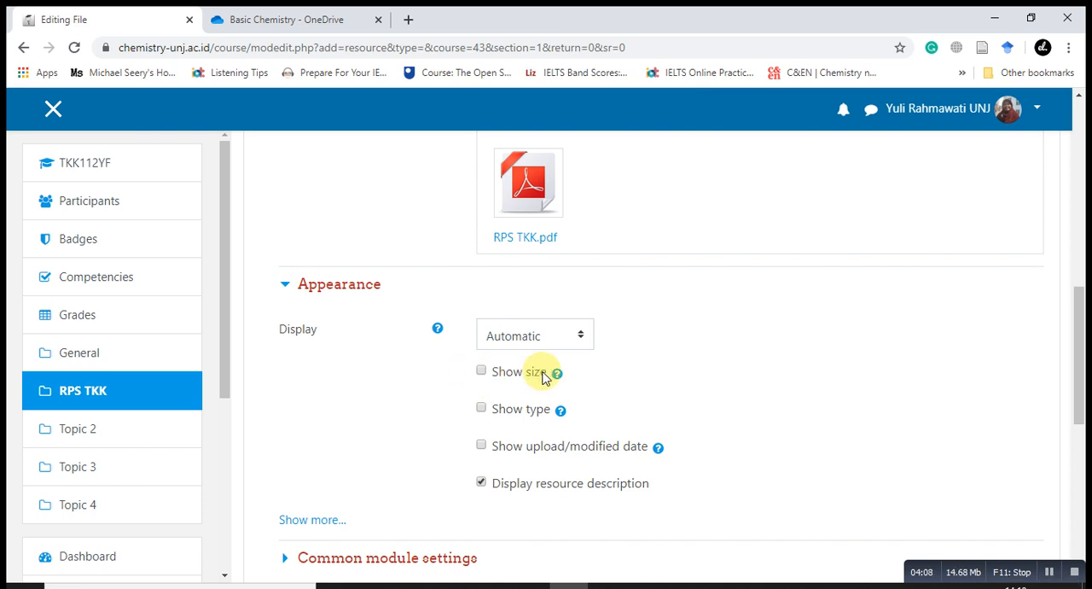
click(482, 372)
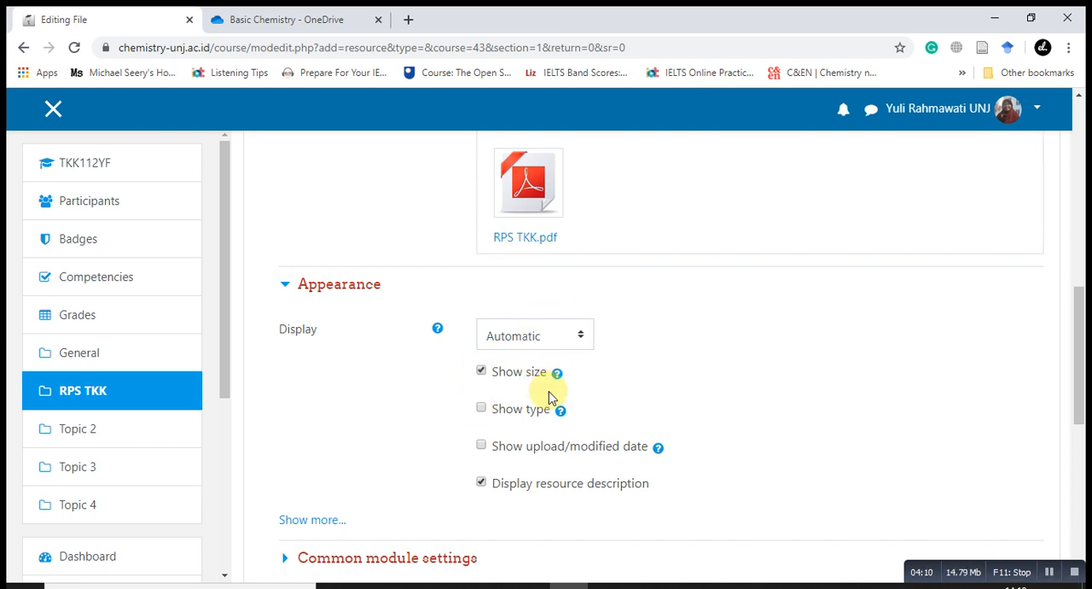
click(481, 410)
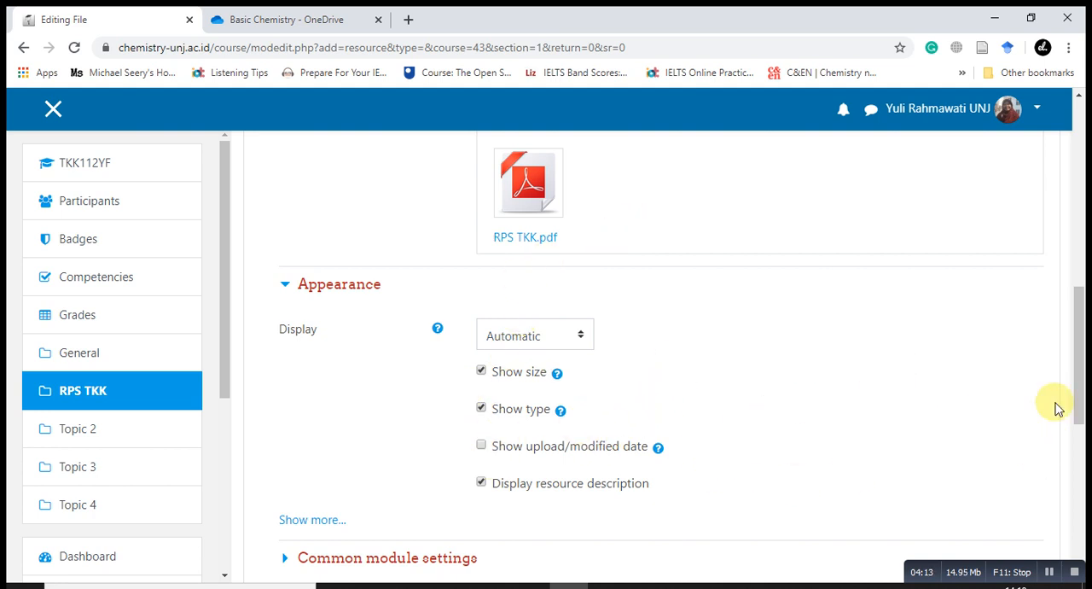
Review the Activity completion settings of the File resource and collapse them again.
drag(1079, 342, 1065, 422)
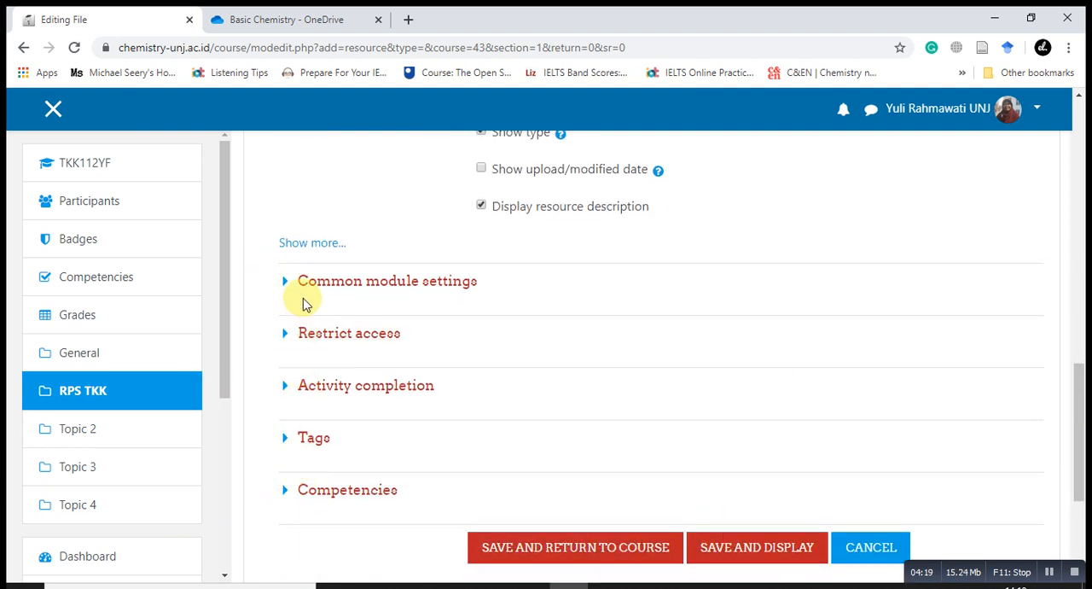
click(281, 386)
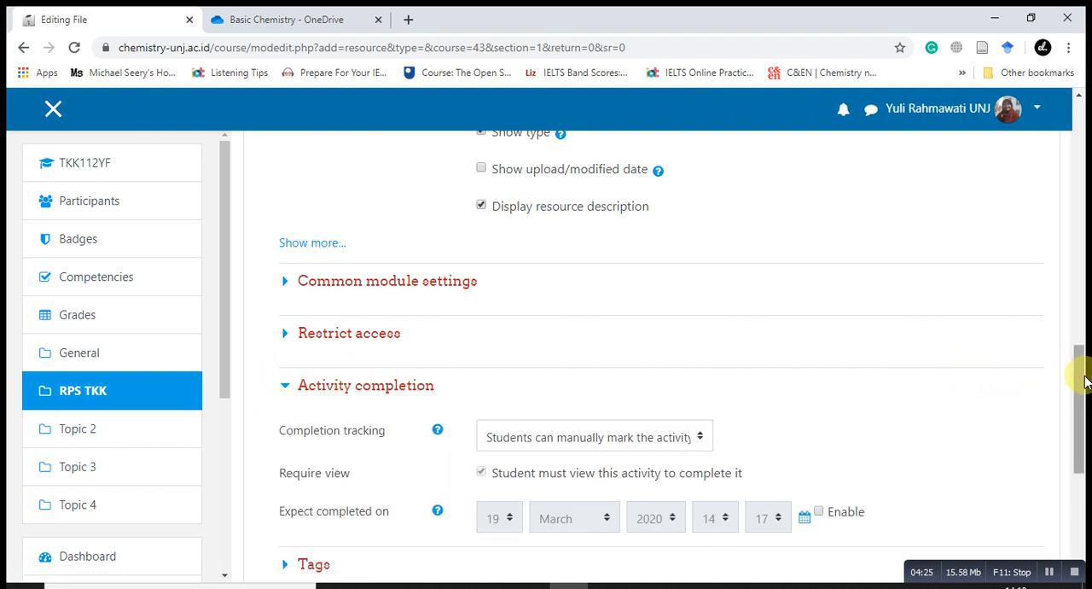
drag(1082, 382, 1080, 392)
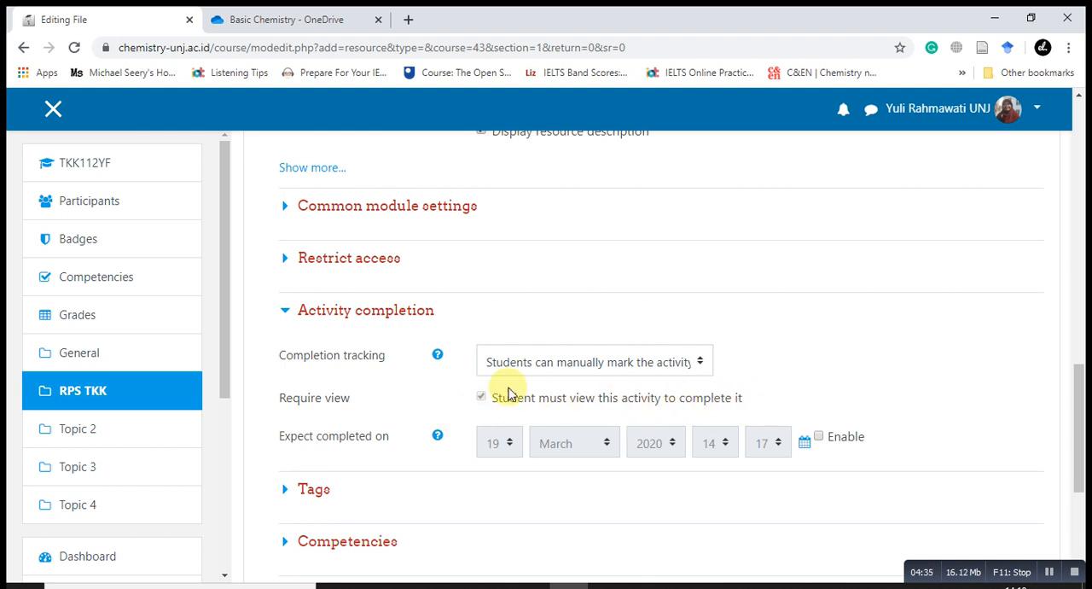
click(295, 311)
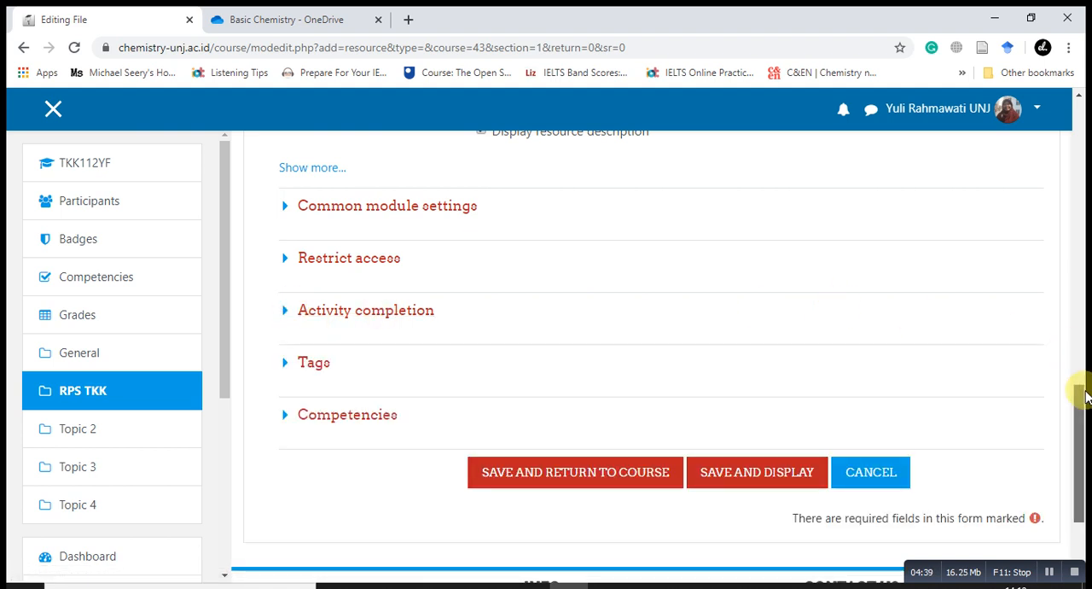
Save and display the RPS TKK file resource, and return to the TKK112YF course page.
click(752, 474)
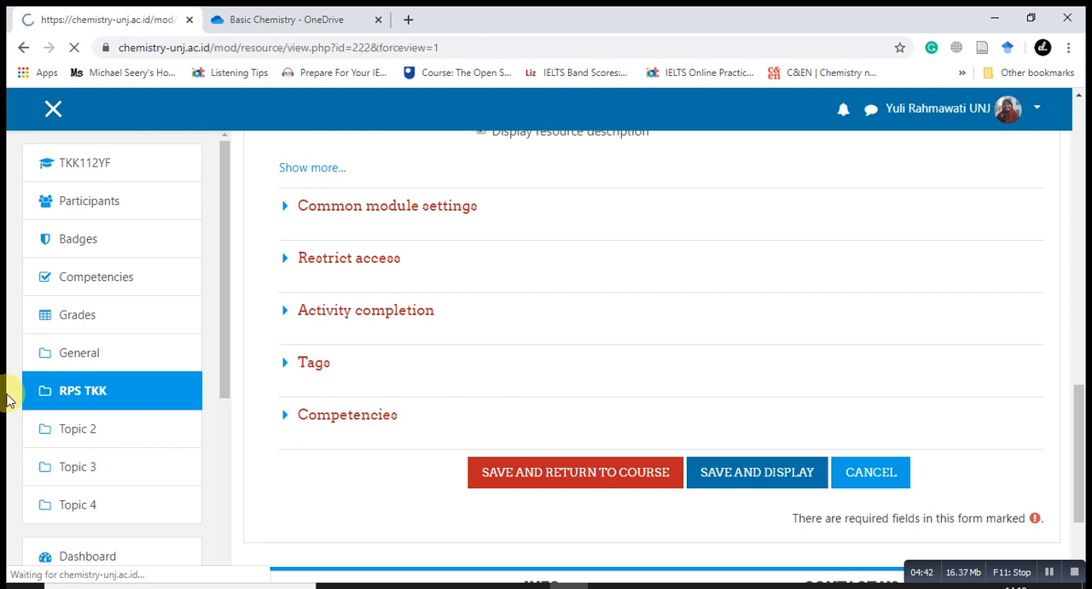
scroll(507, 439, down, 2)
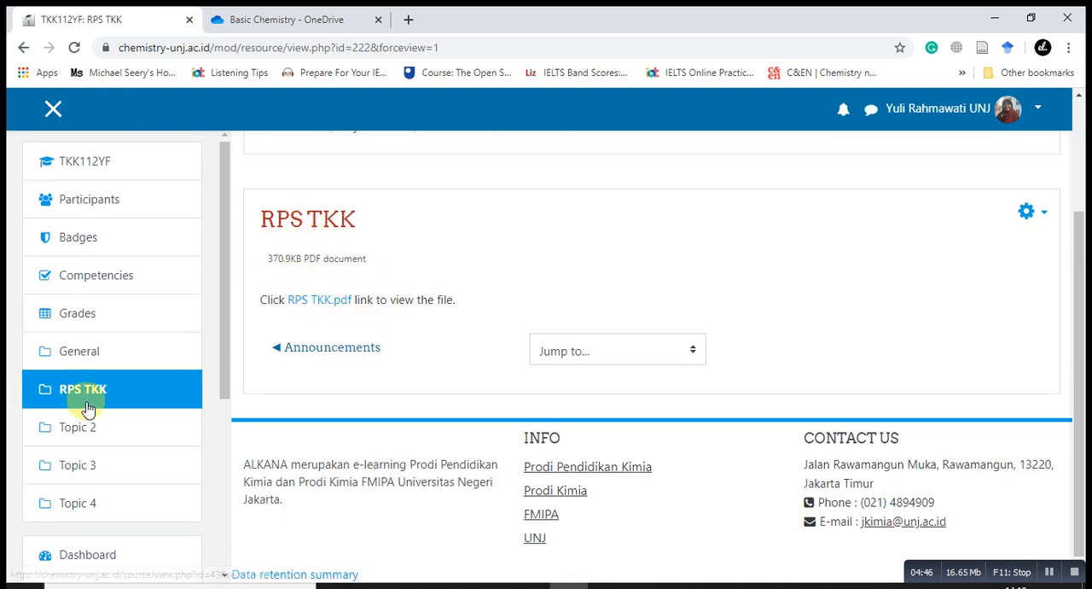
scroll(83, 366, down, 1)
scroll(75, 214, up, 1)
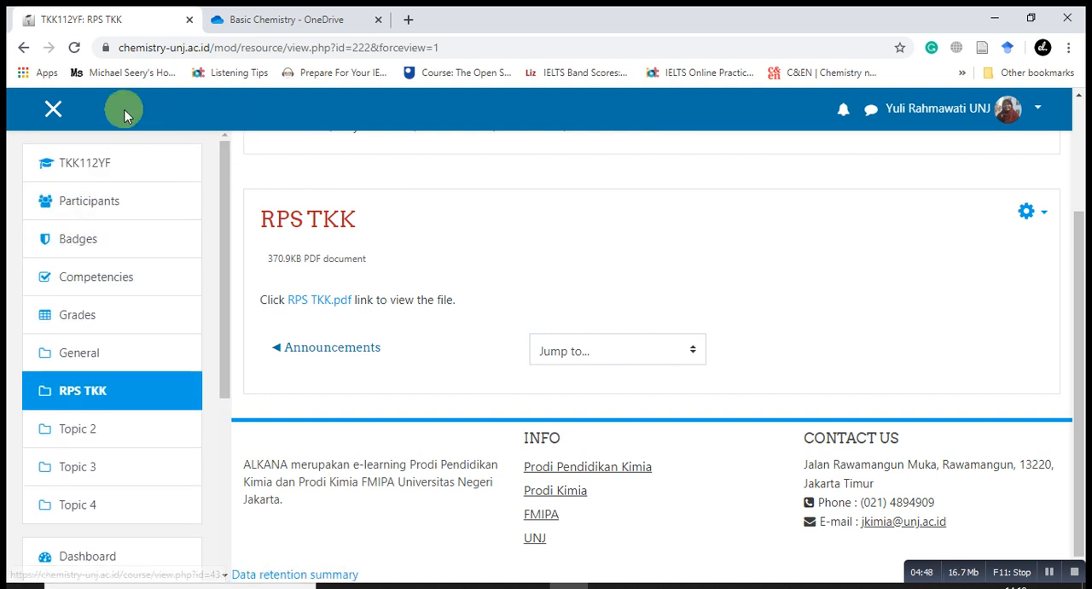
click(81, 165)
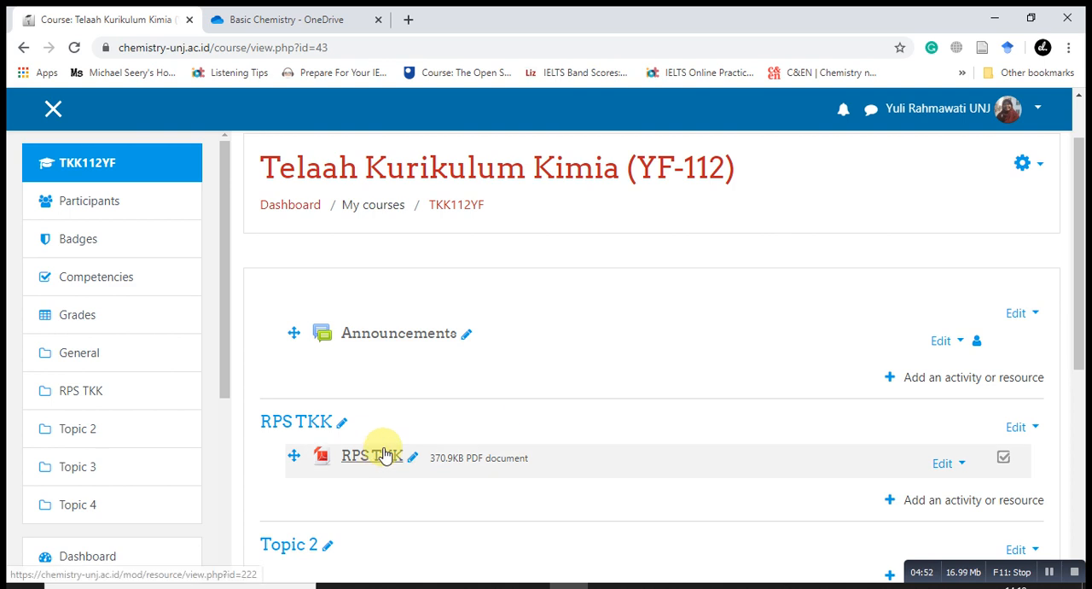
Rename the Topic 2 section as "Isu-Isu Kurikulum".
scroll(372, 452, down, 2)
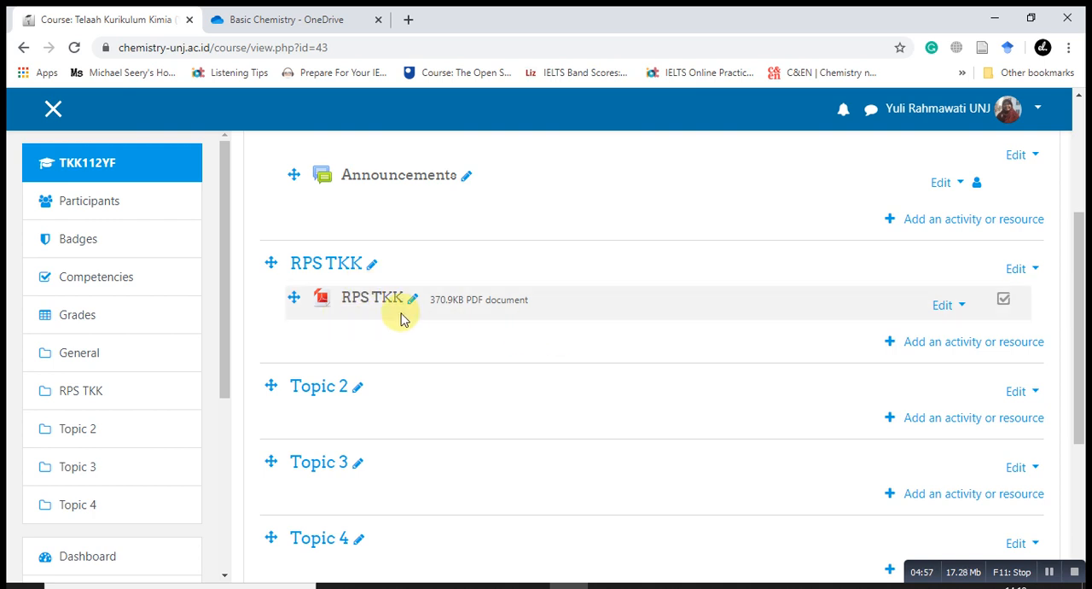
click(357, 390)
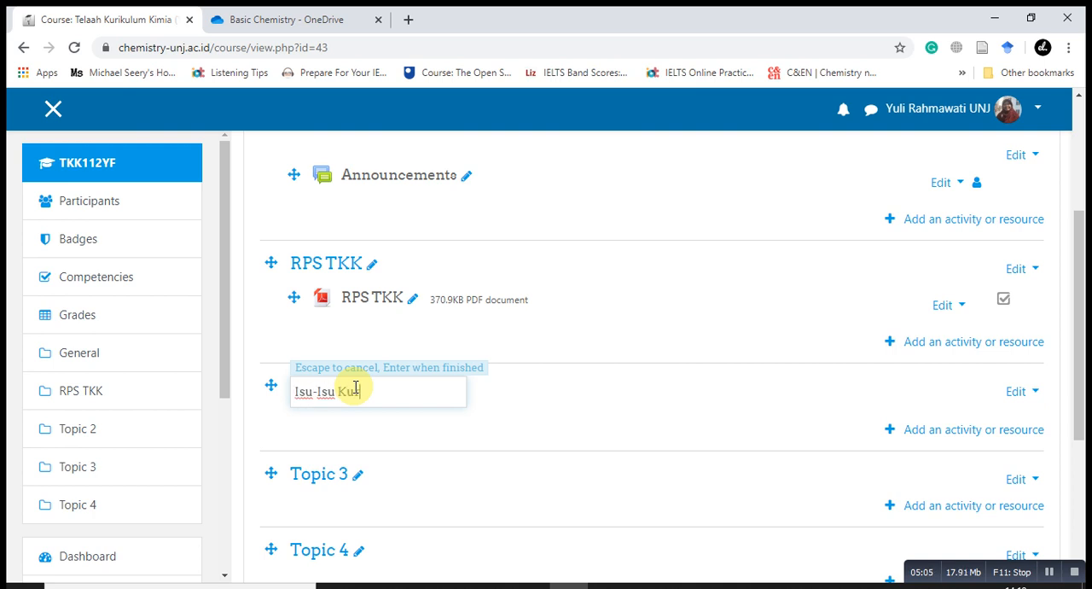
text(Isu-Isu Kurikulum)
key(Return)
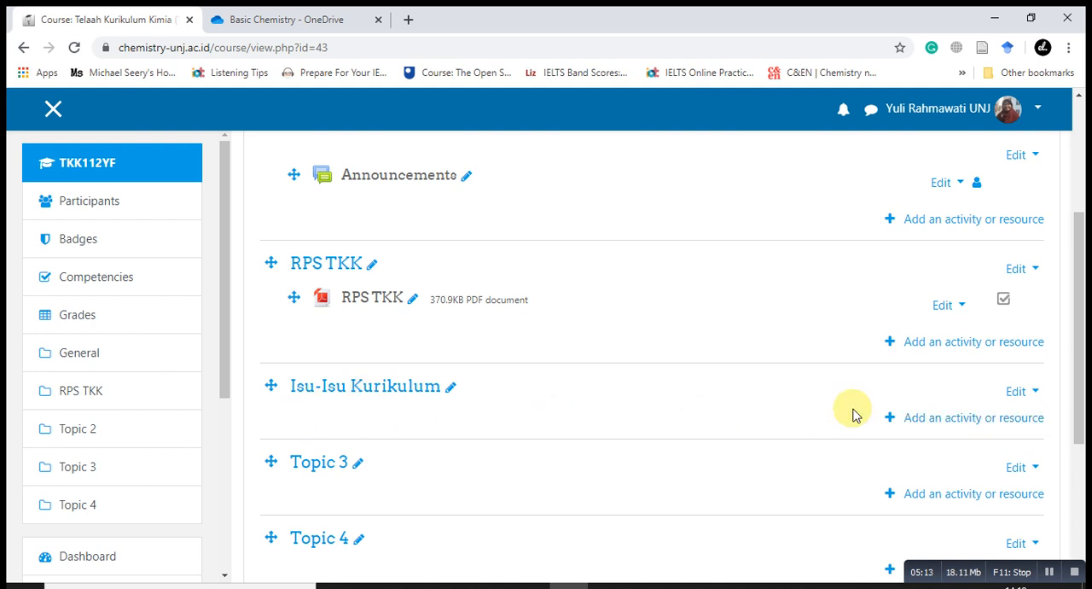
Switch to OneDrive and copy a sharing link for the first General Chemistry book that lets anyone with the link view but not edit.
drag(1082, 365, 1075, 402)
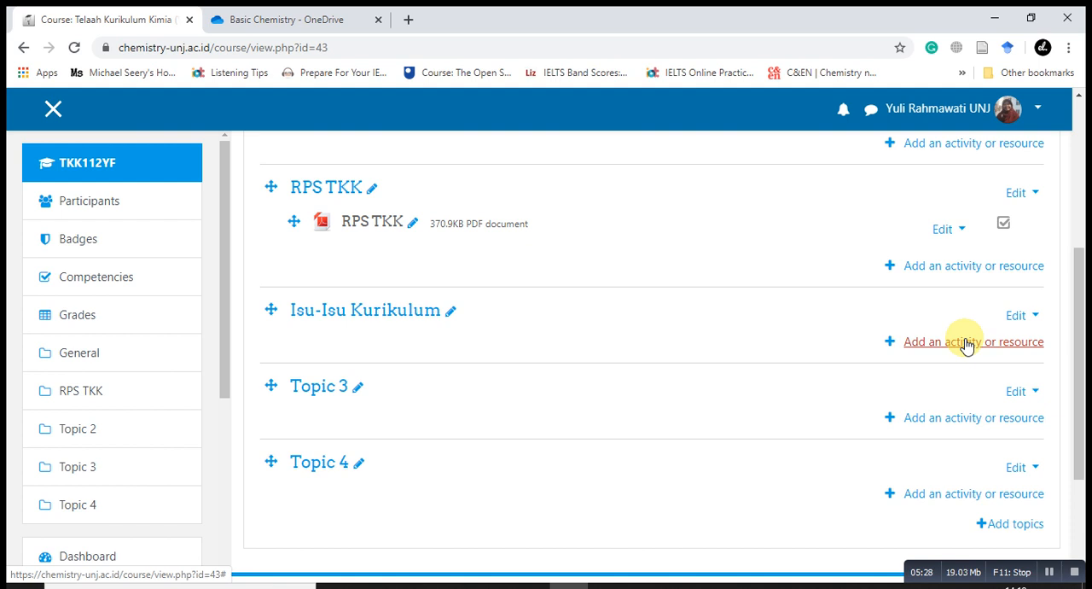
click(277, 15)
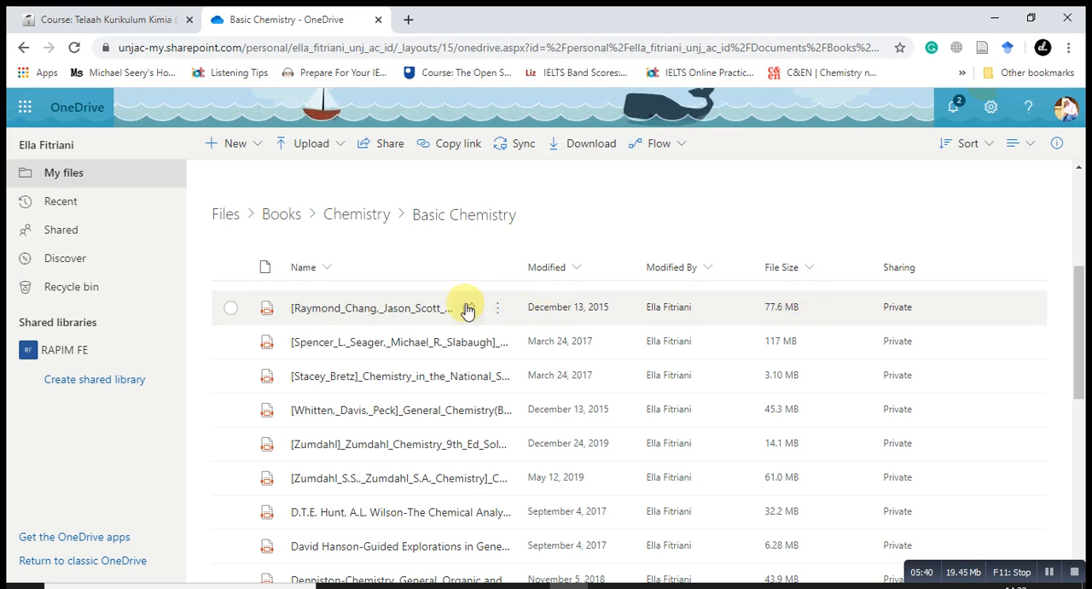
mouse_move(469, 313)
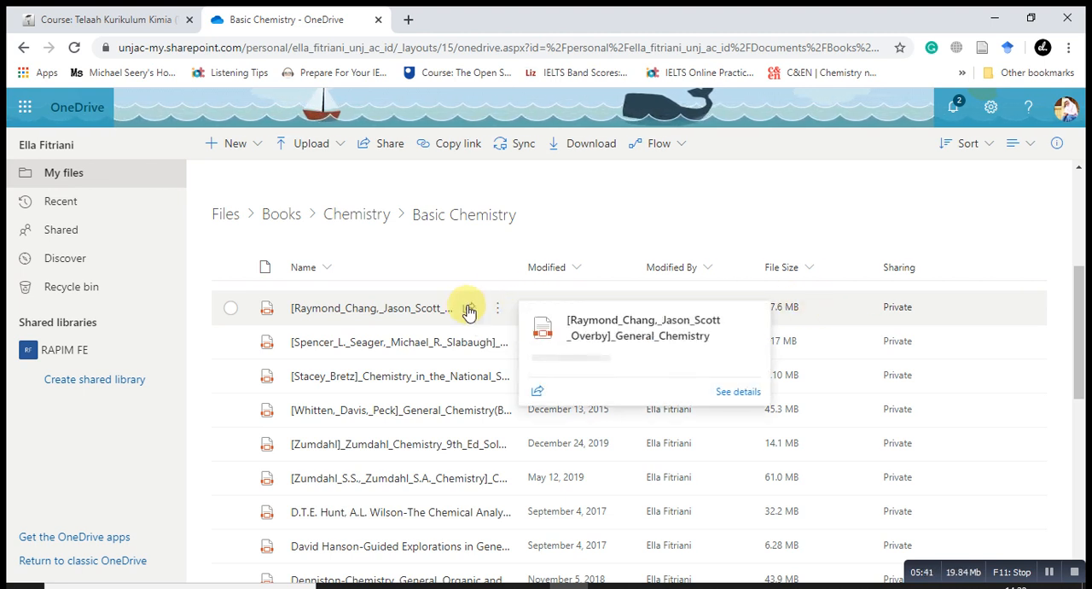
click(468, 310)
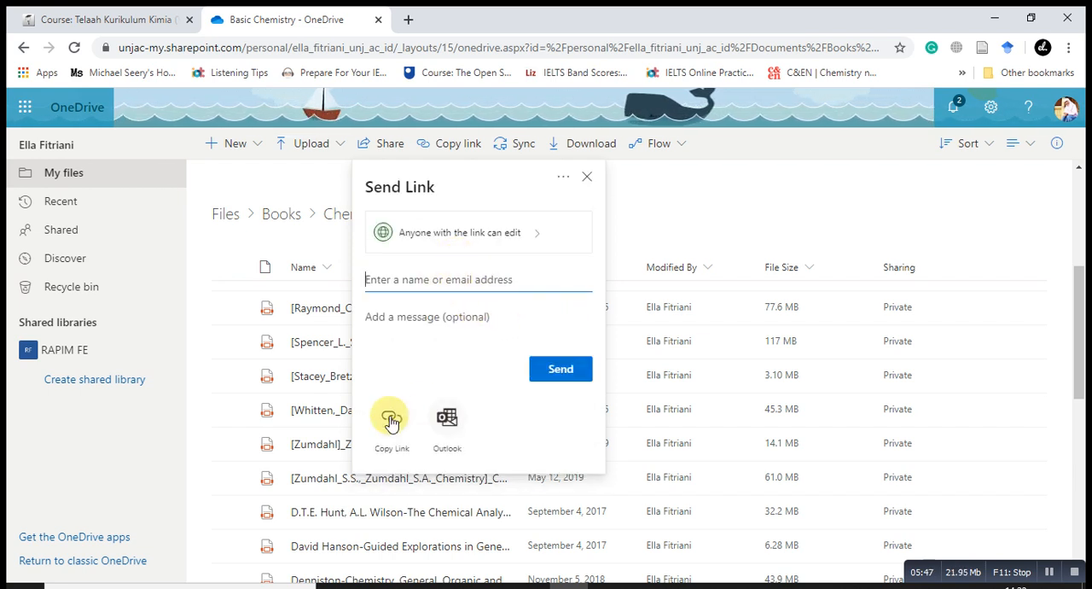
click(505, 249)
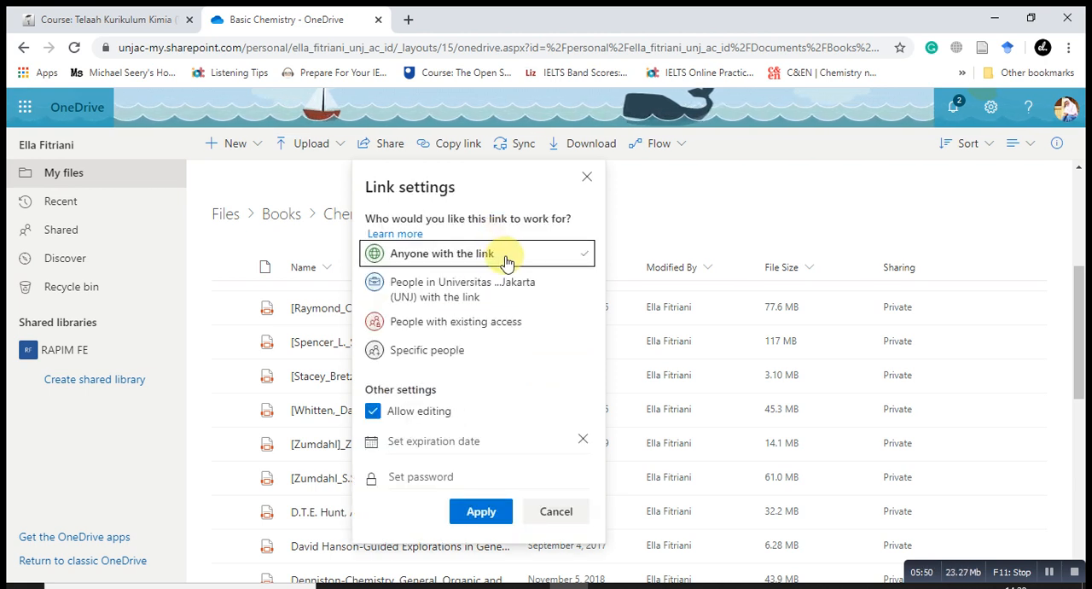
click(376, 413)
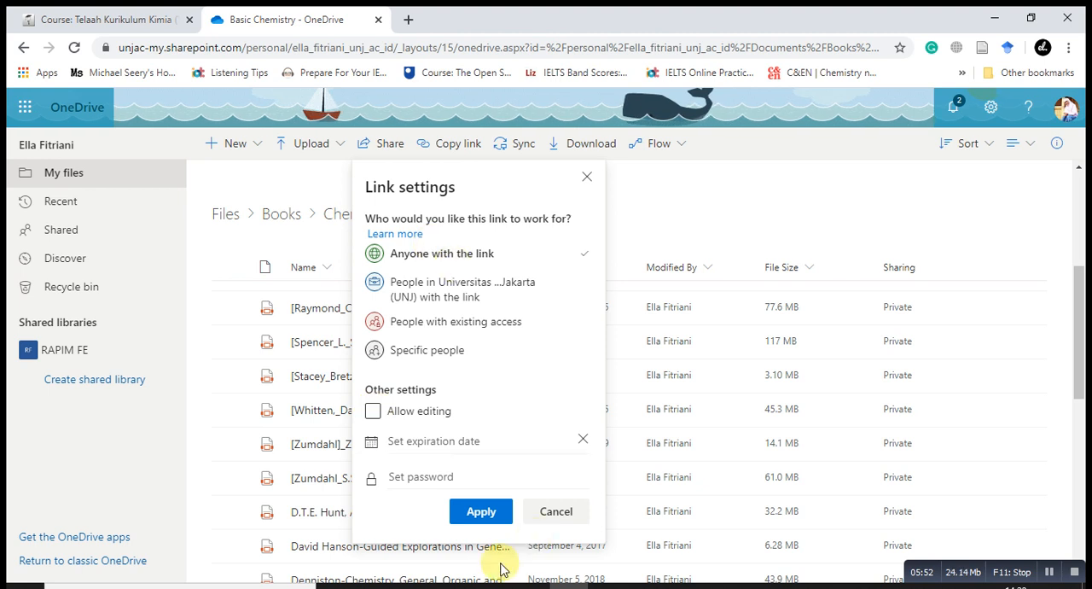
click(482, 512)
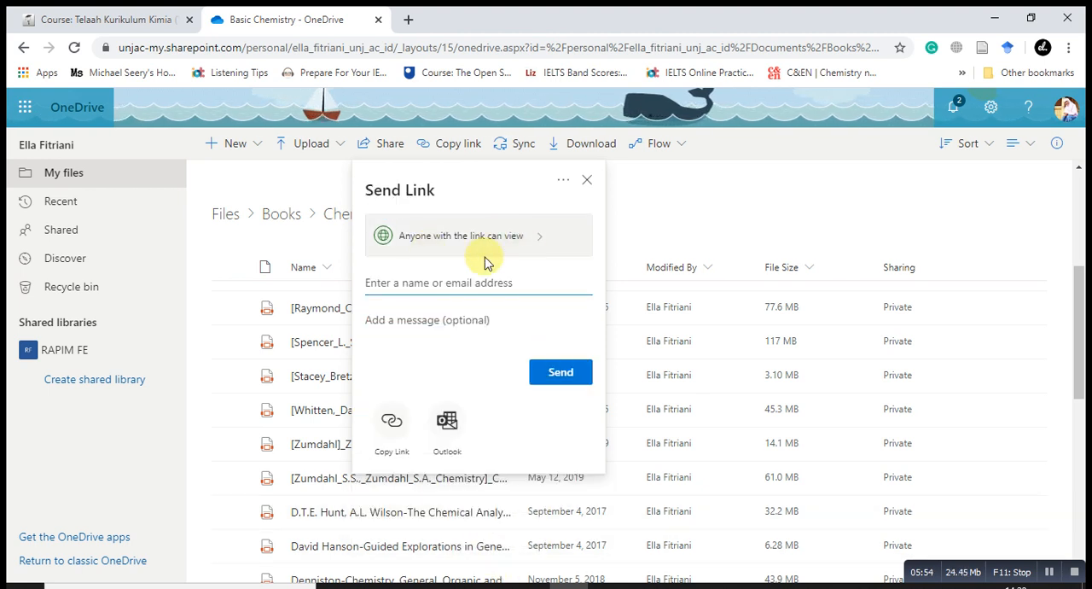
click(394, 423)
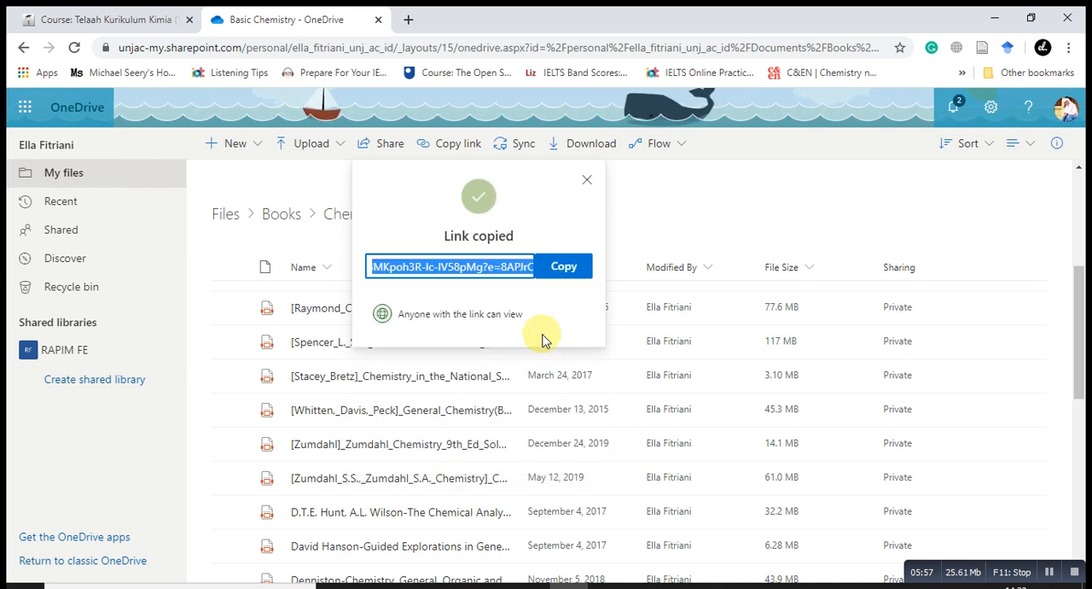
click(561, 271)
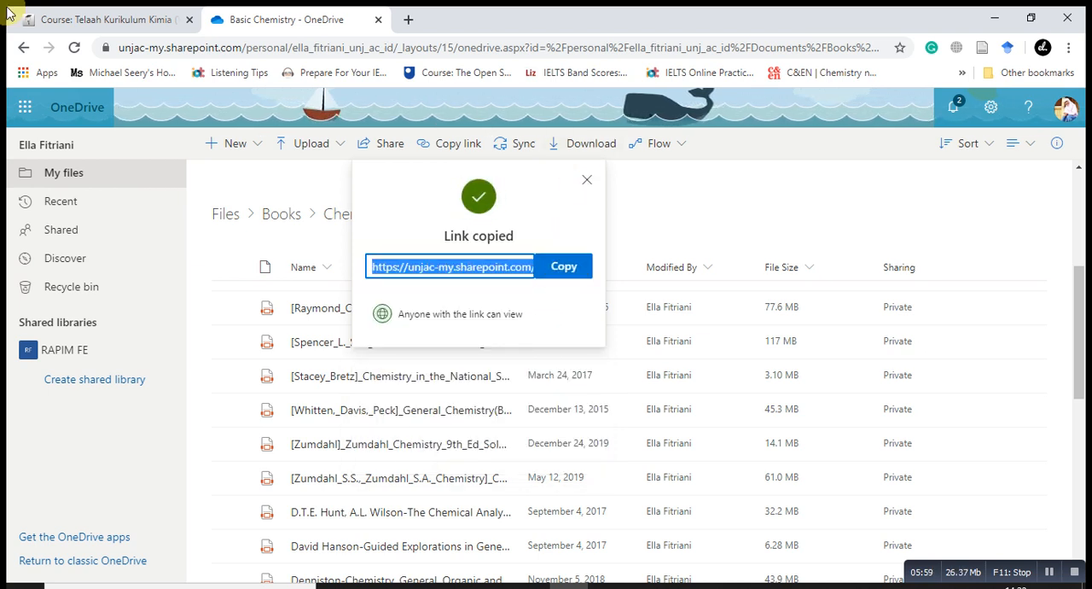
Switch back to the Moodle course and add a URL resource to the Isu-Isu Kurikulum section.
click(105, 19)
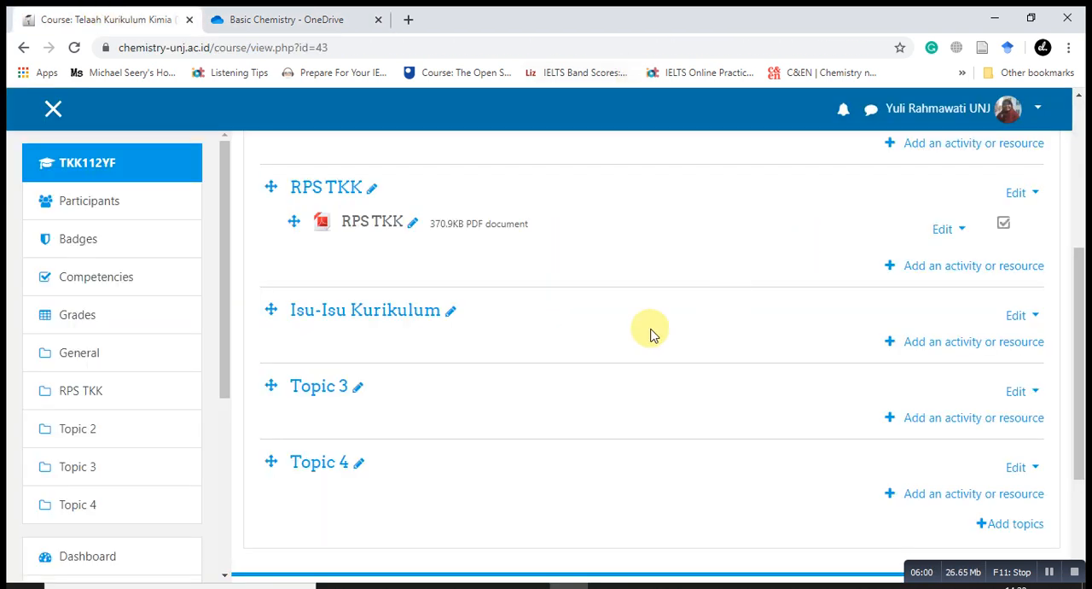
click(948, 268)
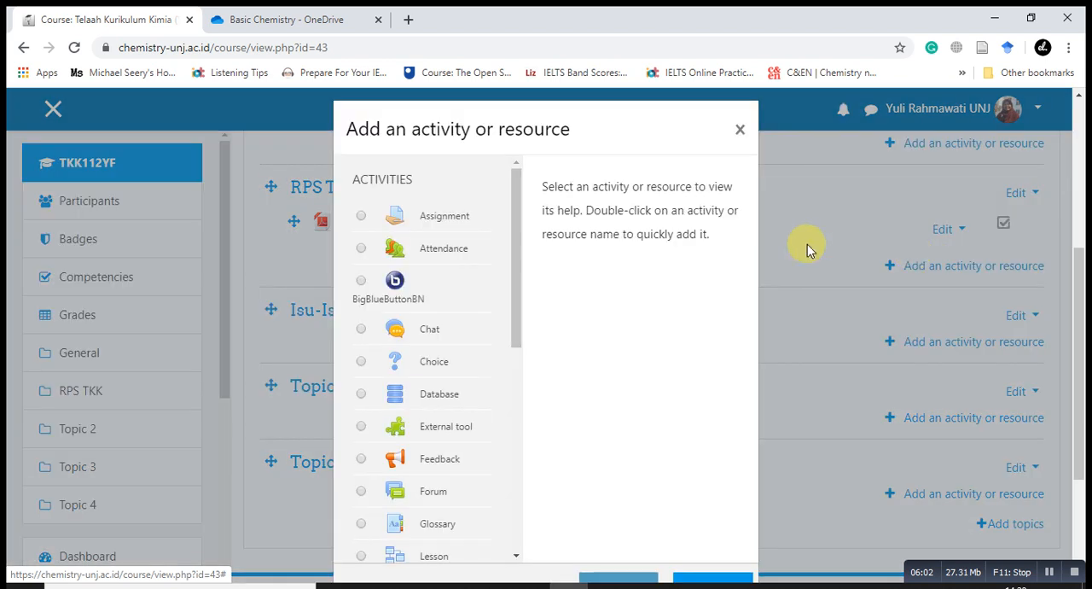
click(740, 132)
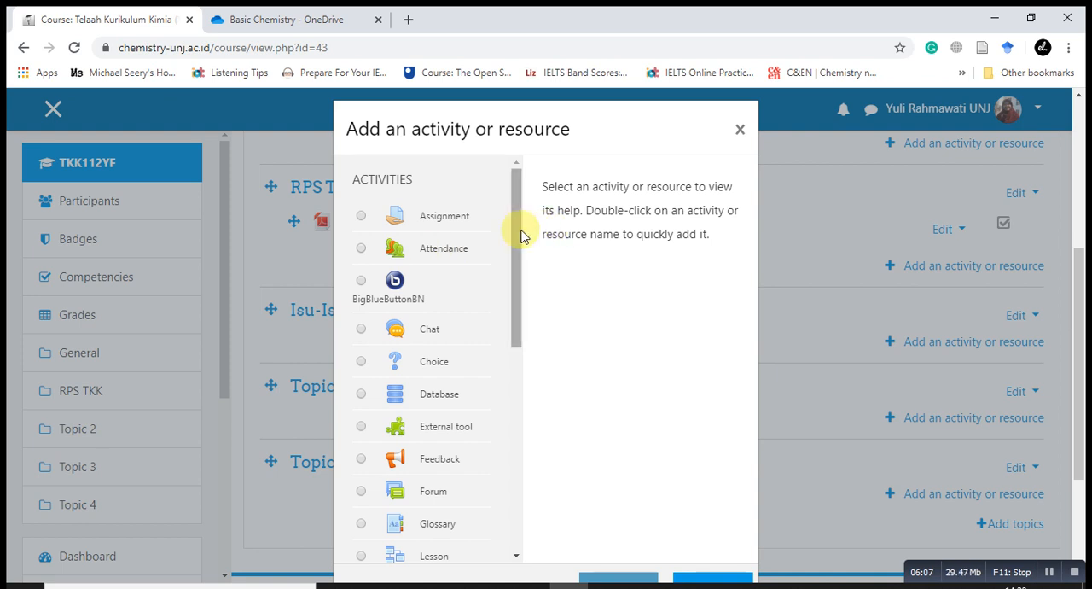
drag(517, 234, 539, 482)
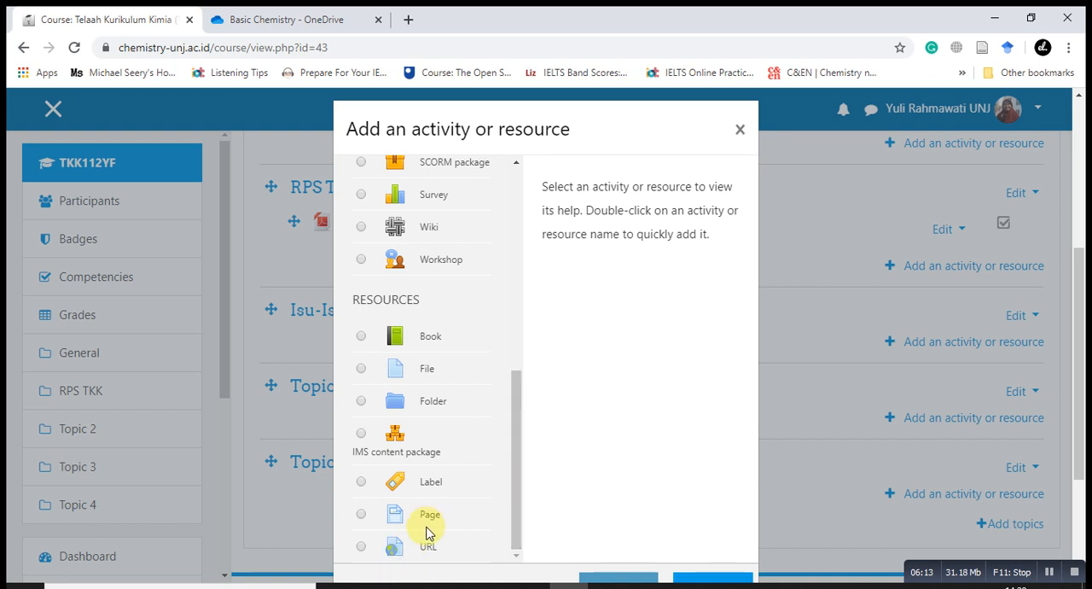
click(361, 548)
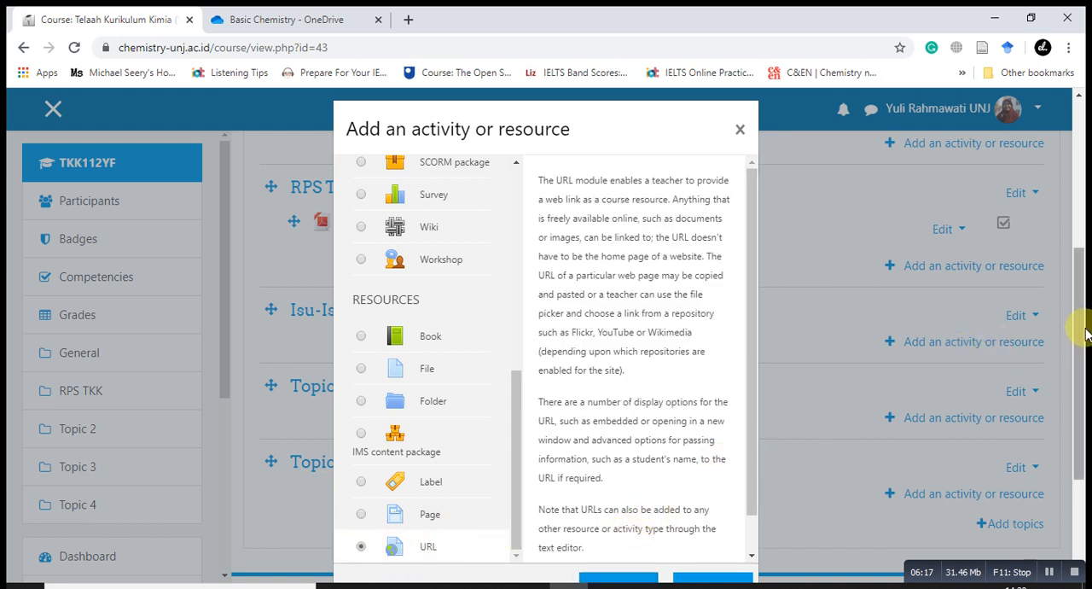
drag(1081, 335, 1067, 386)
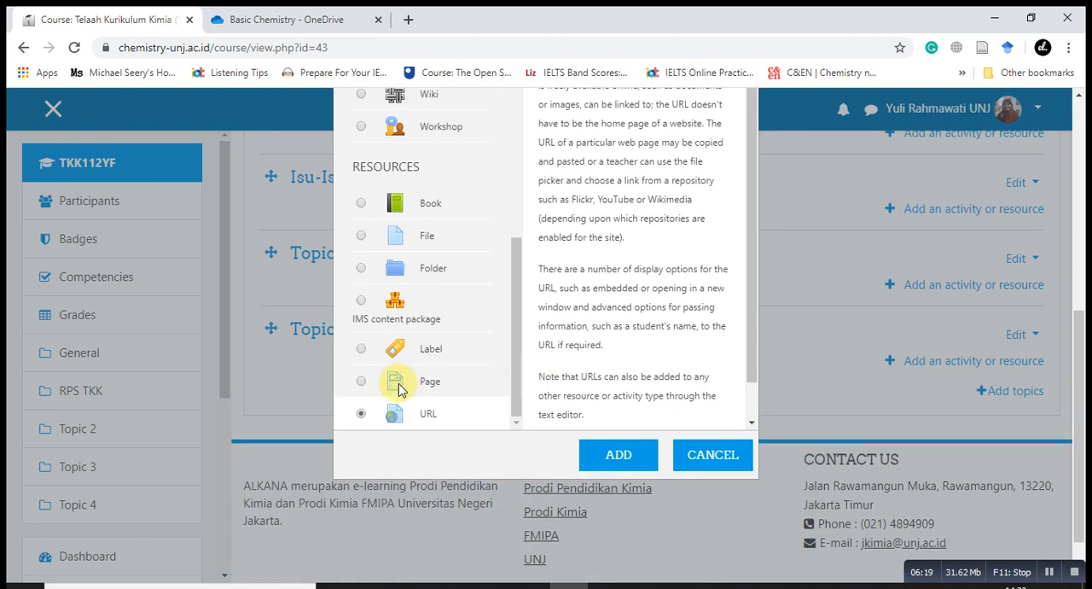
click(619, 458)
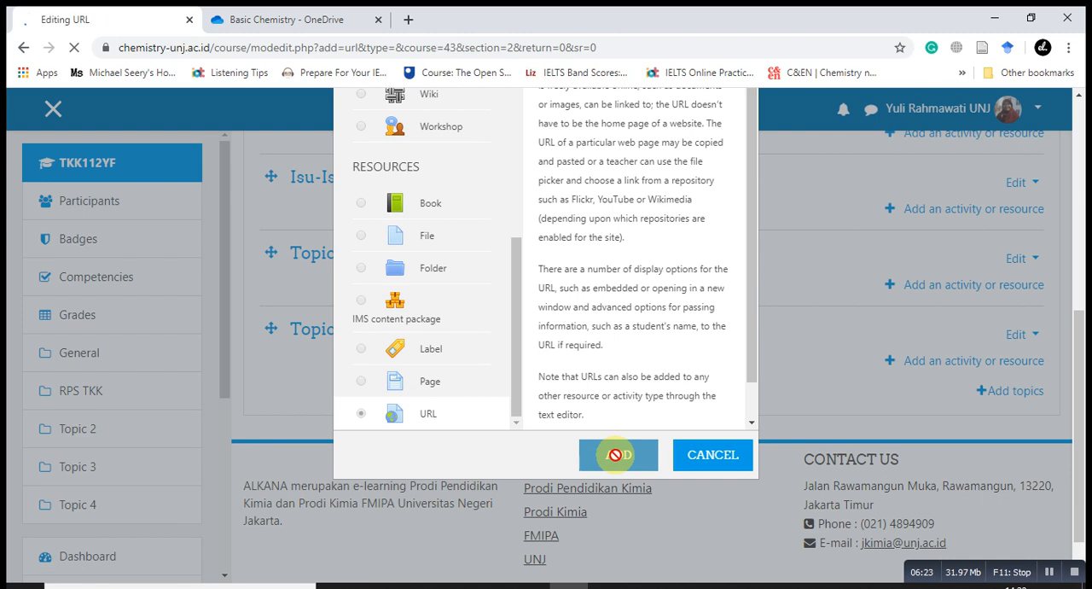
Name the new URL resource "Link Buku Atkins" and paste the copied OneDrive sharing link as its External URL.
scroll(490, 382, down, 2)
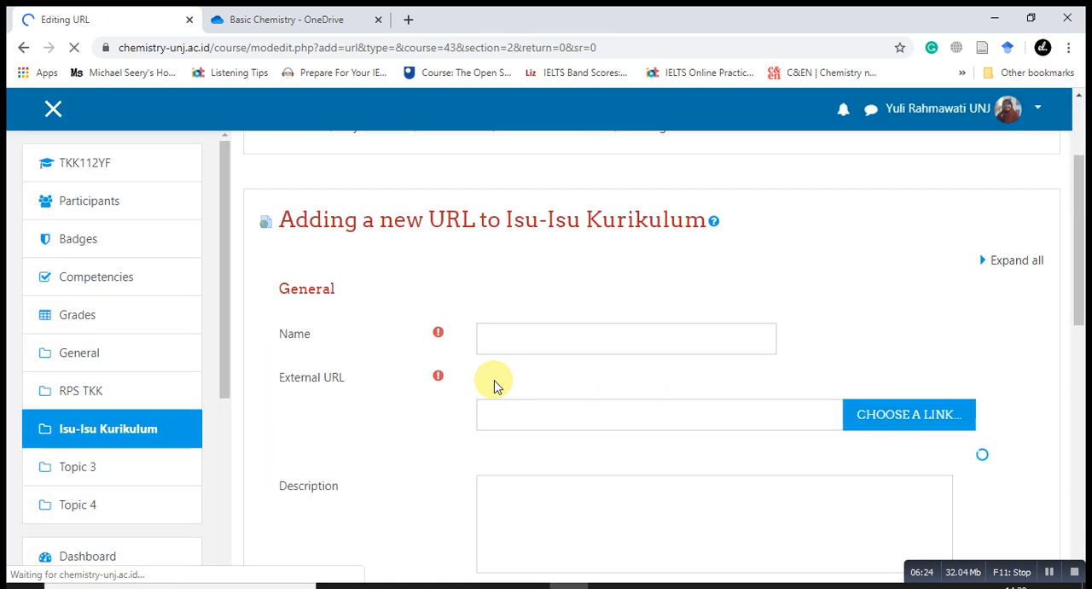
click(529, 365)
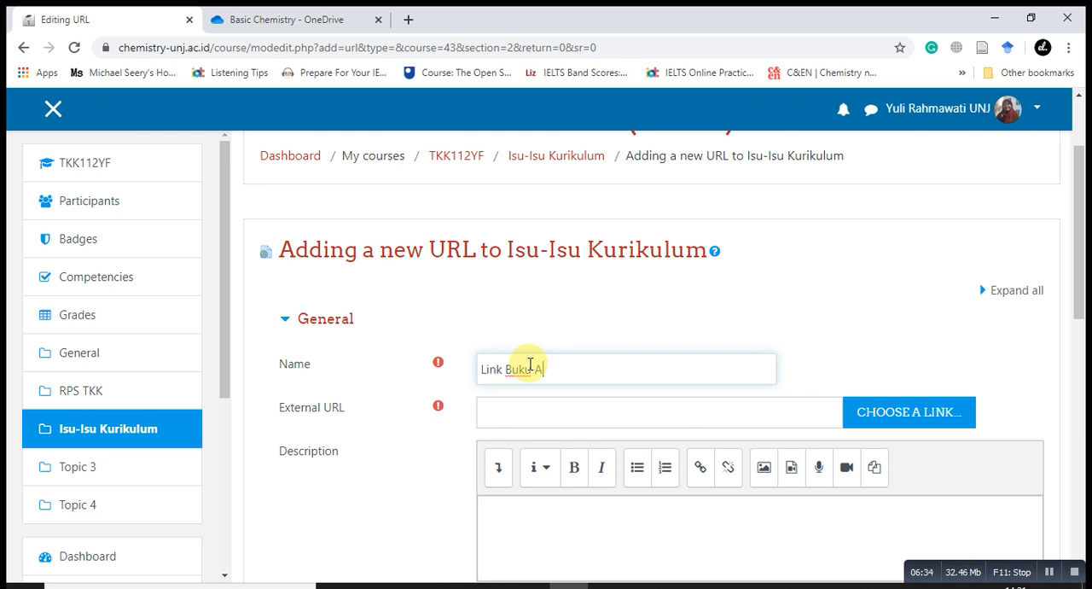
click(526, 414)
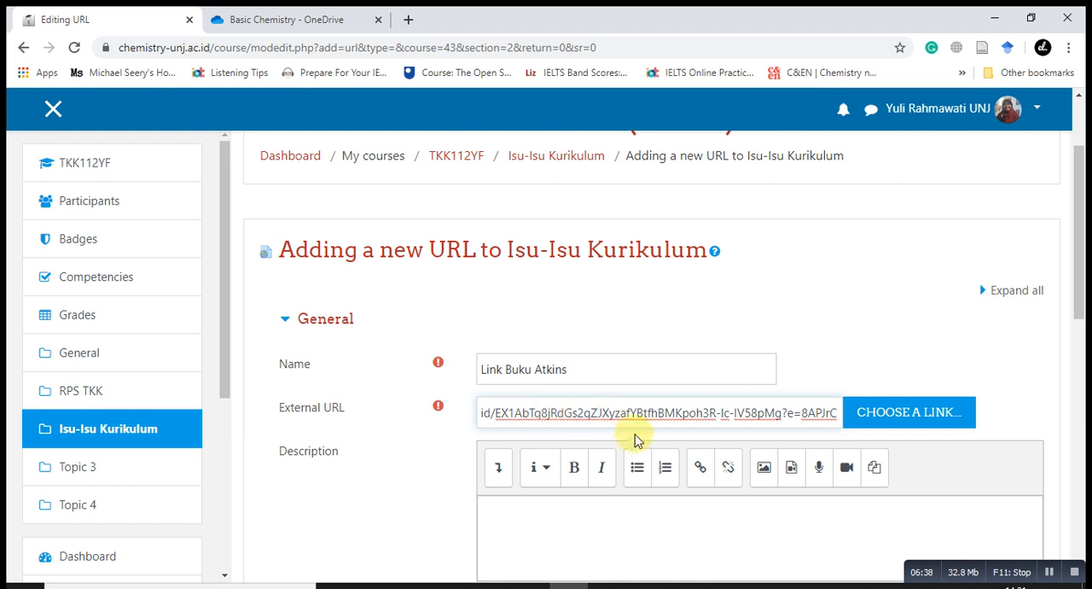
Look over the new URL resource's Appearance settings, leave Display on Automatic, and save the resource, returning to the course.
drag(1079, 218, 1084, 317)
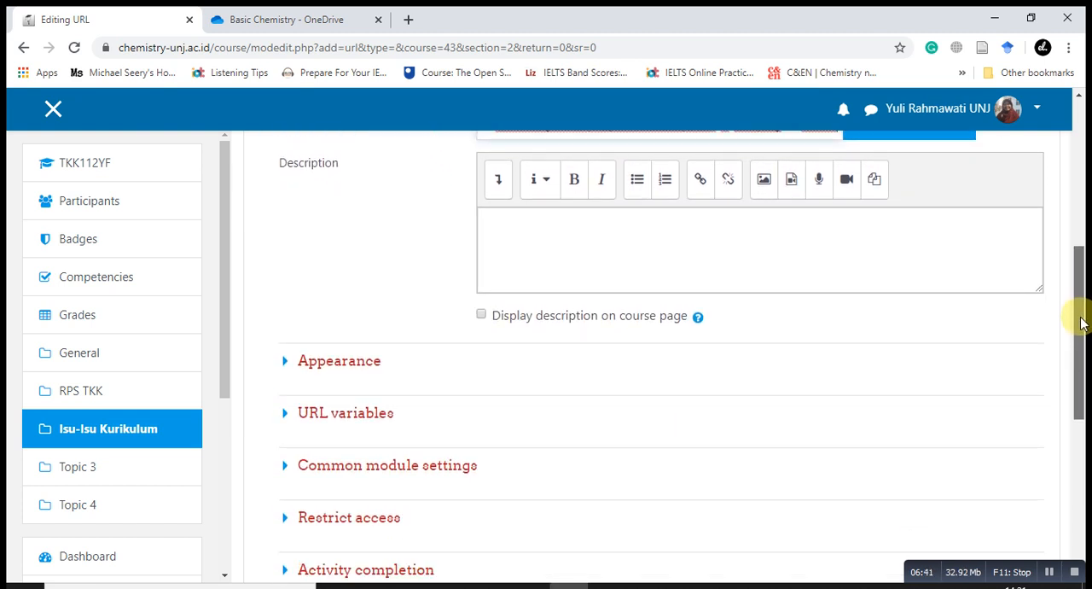
click(284, 365)
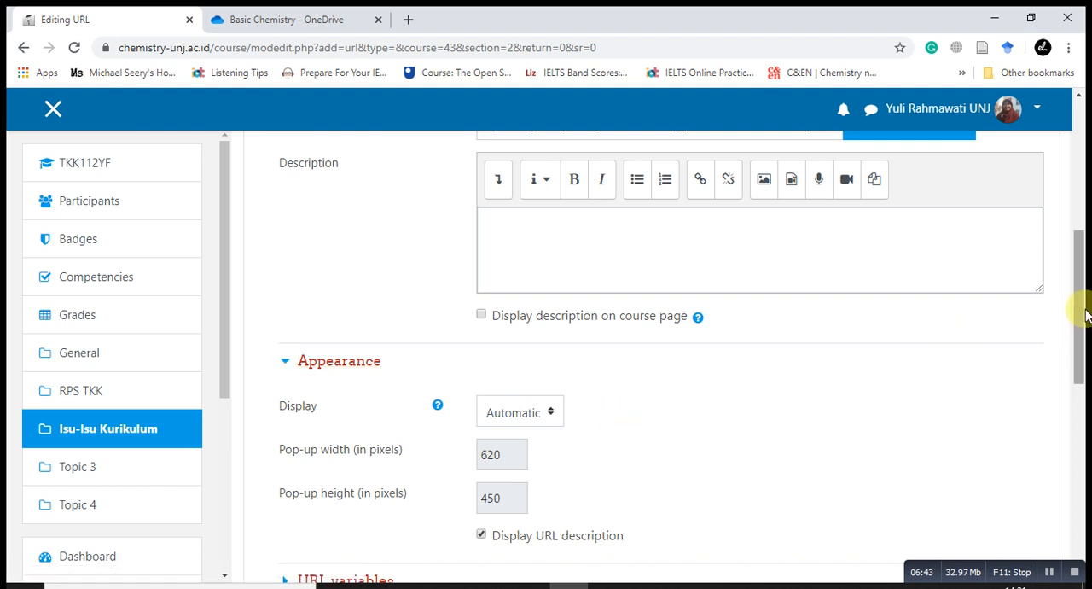
drag(1081, 307, 1060, 373)
scroll(743, 359, down, 1)
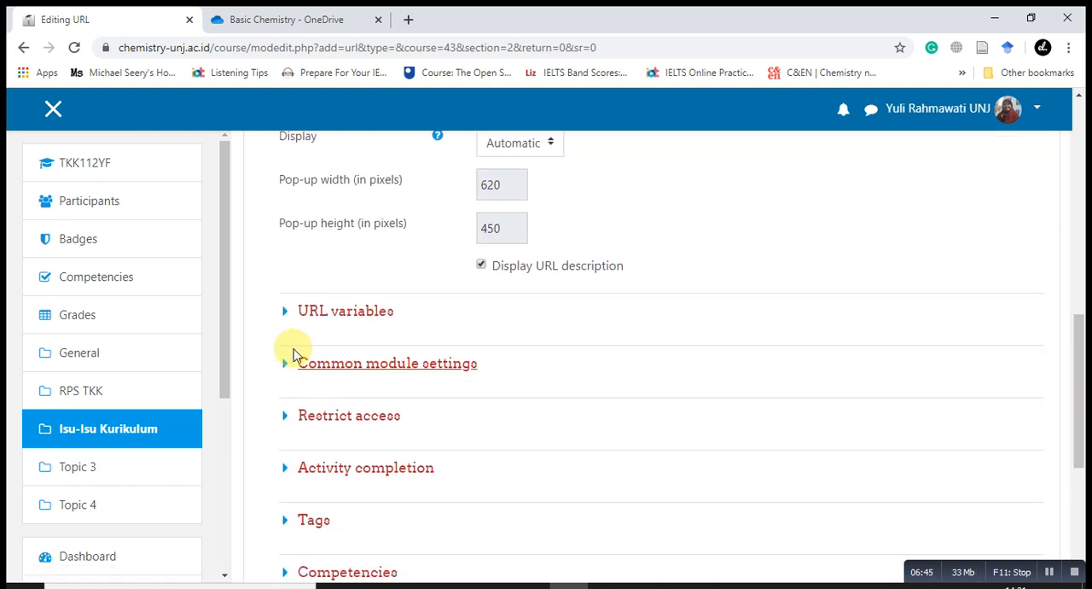
click(289, 314)
click(289, 315)
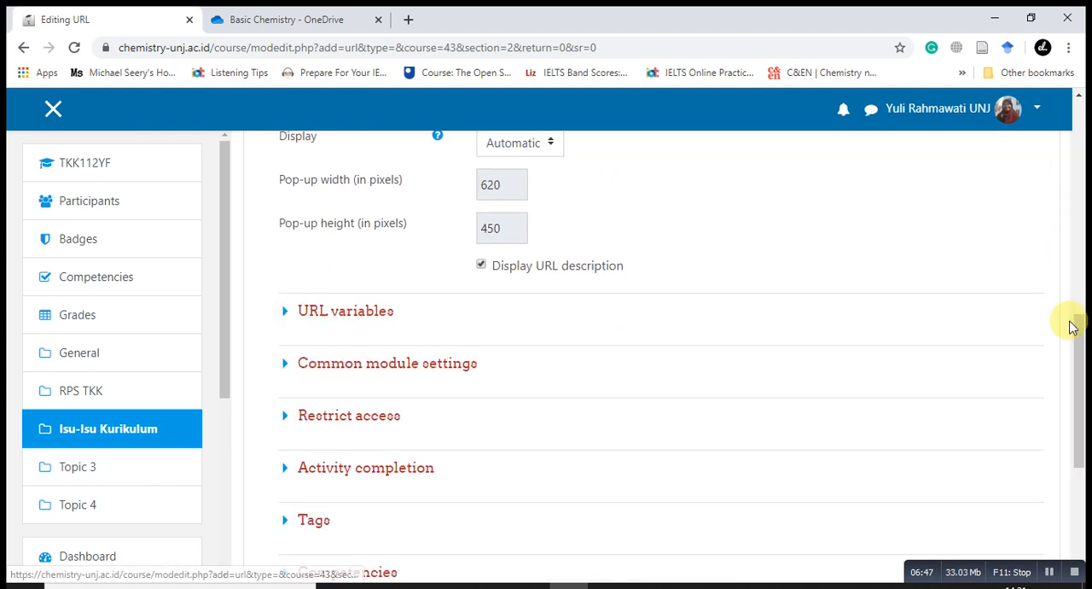
drag(1066, 334, 1066, 386)
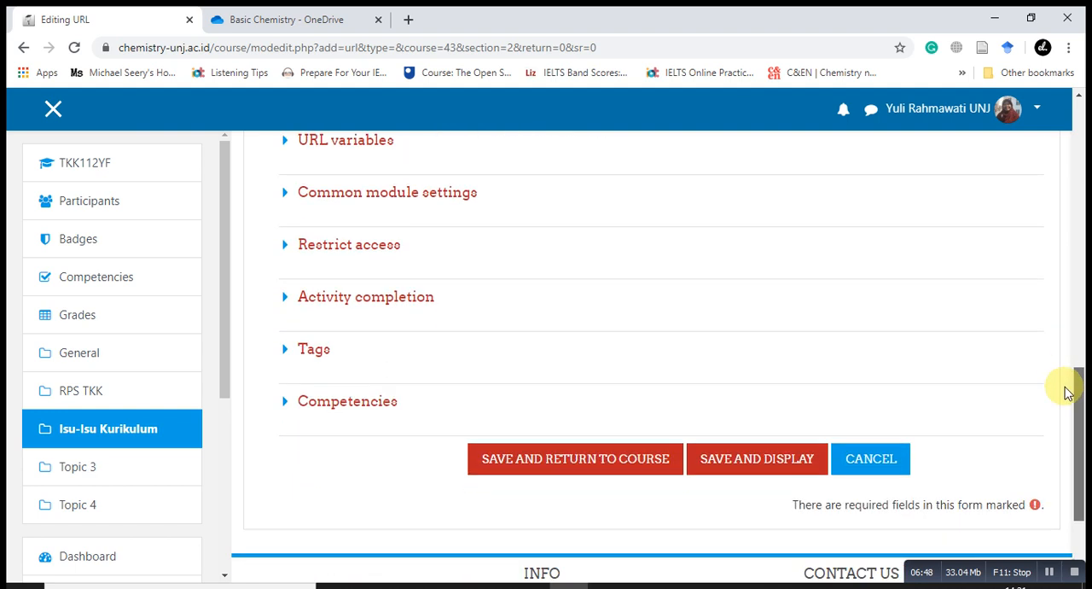
click(604, 462)
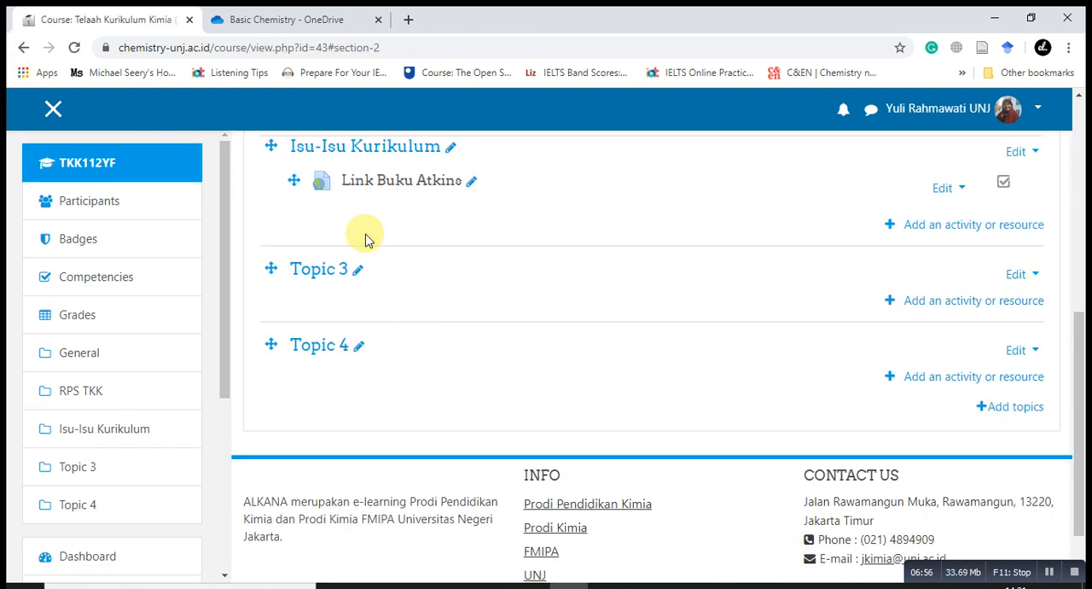
Test the Link Buku Atkins resource by opening it in a new browser tab, and close that tab to return to the course.
right_click(381, 189)
click(421, 197)
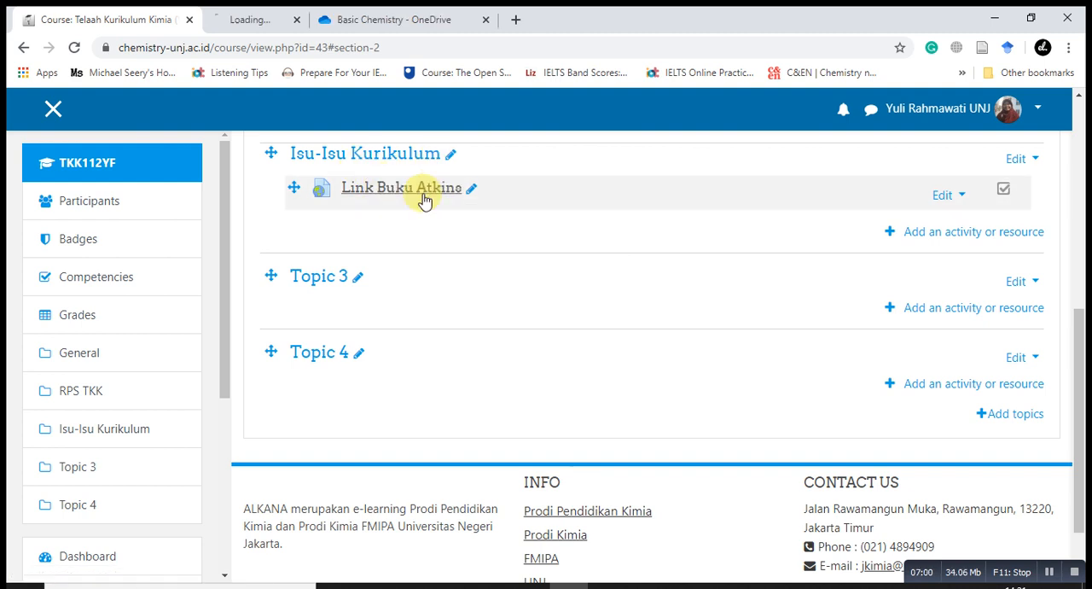
click(305, 14)
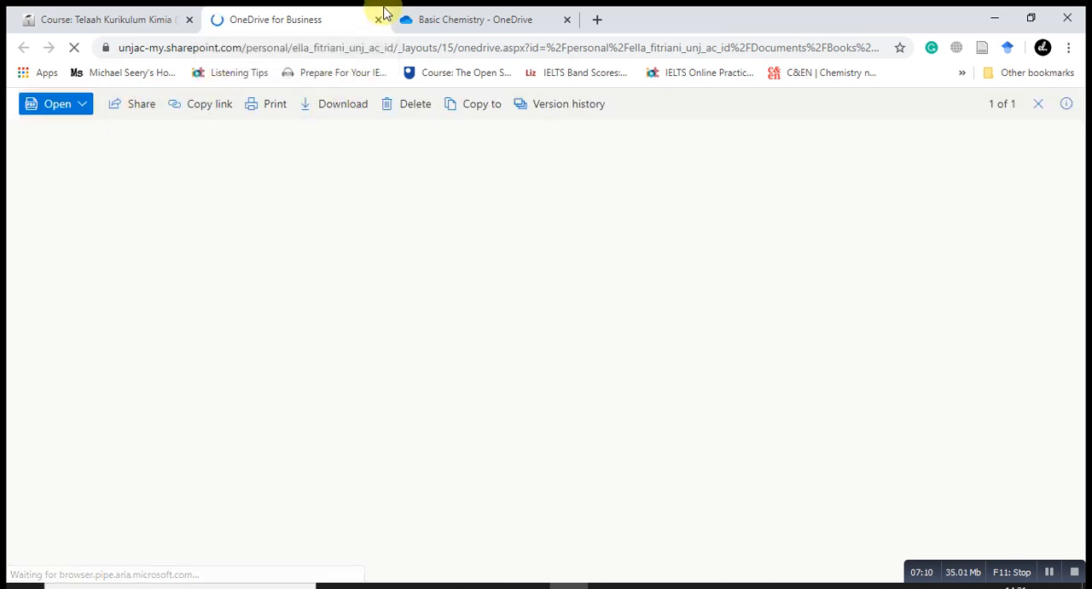
click(378, 19)
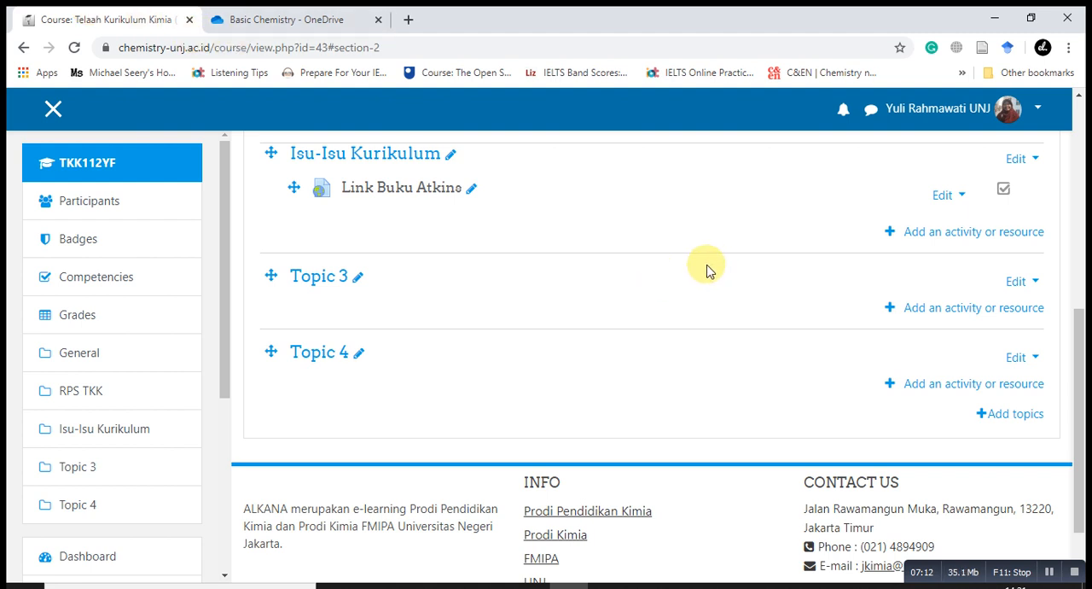
scroll(622, 299, up, 4)
scroll(477, 396, down, 1)
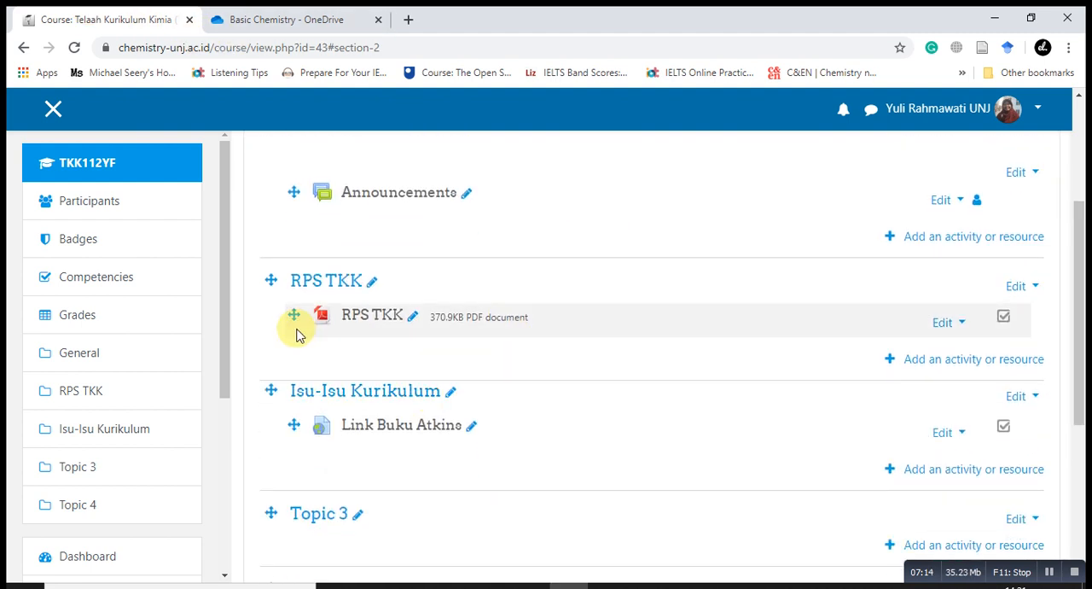